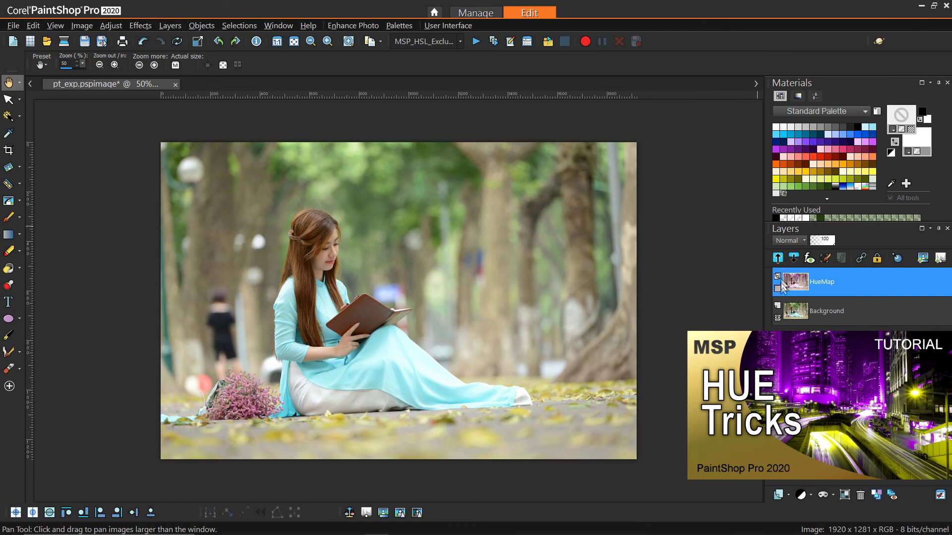
Step: Make the HueMap layer visible to tint the trees, ground and dress pink
left_click(778, 288)
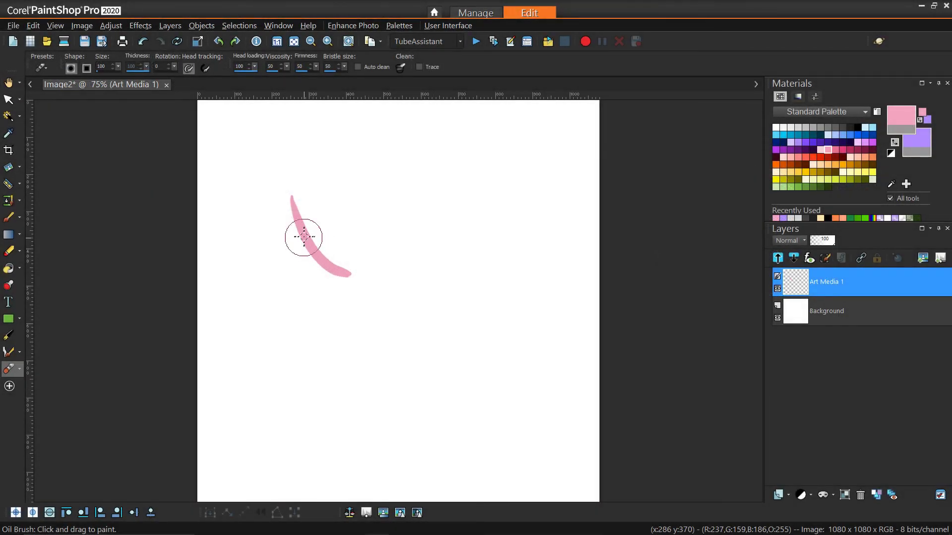
mouse_move(318, 243)
left_mouse_down()
mouse_move(441, 282)
mouse_move(353, 282)
mouse_move(323, 251)
mouse_move(338, 266)
mouse_move(442, 293)
mouse_move(395, 288)
mouse_move(314, 251)
mouse_move(303, 230)
mouse_move(344, 285)
mouse_move(439, 297)
mouse_move(406, 297)
mouse_move(460, 317)
mouse_move(422, 278)
mouse_move(468, 314)
mouse_move(361, 282)
mouse_move(437, 312)
mouse_move(446, 330)
mouse_move(423, 279)
mouse_move(432, 284)
mouse_move(461, 310)
mouse_move(478, 357)
mouse_move(426, 301)
mouse_move(305, 262)
left_mouse_up()
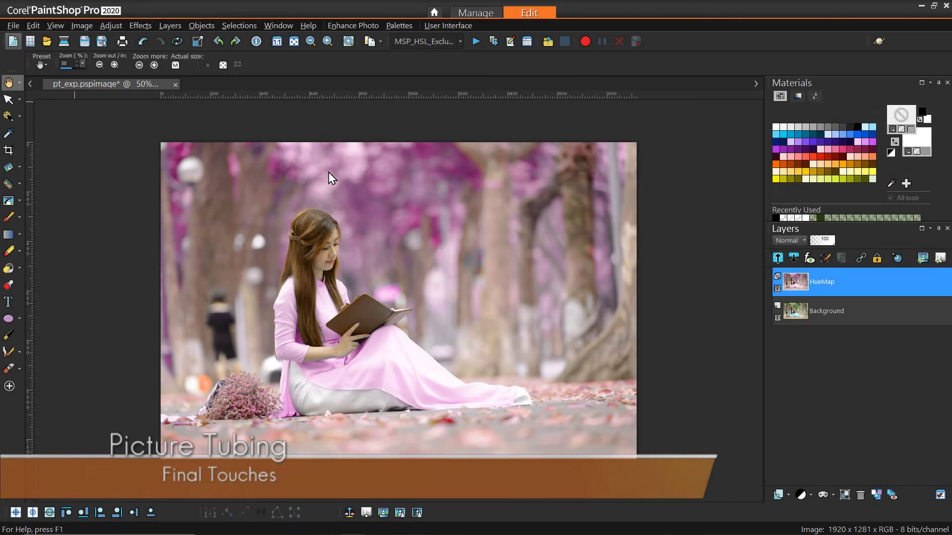
key("ctrl+n")
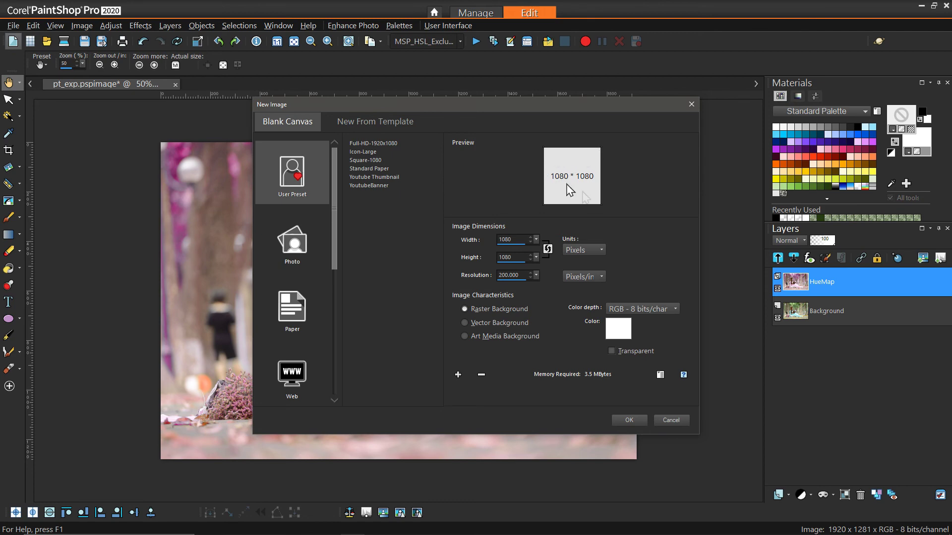
Step: Create a new blank 1080 × 1080 pixel image, Image6
left_click(629, 420)
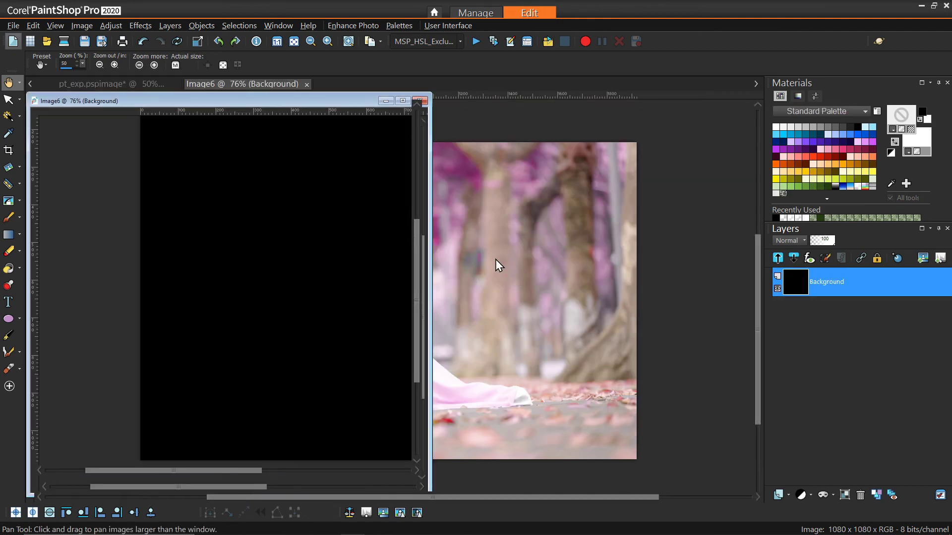
scroll(422, 278, "down", 2)
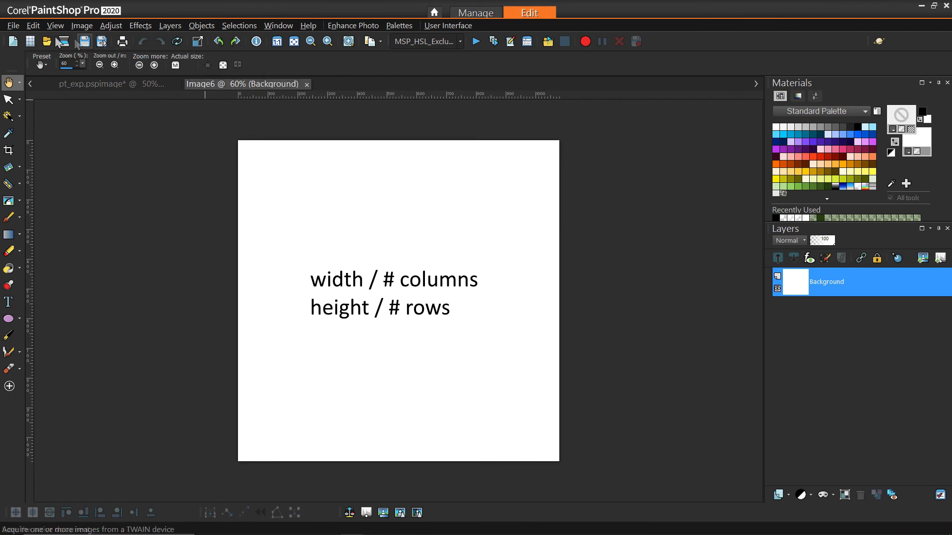
left_click(48, 21)
Step: Turn on the grid over Image6, leaving Grid Properties unchanged
left_click(90, 144)
left_click(56, 24)
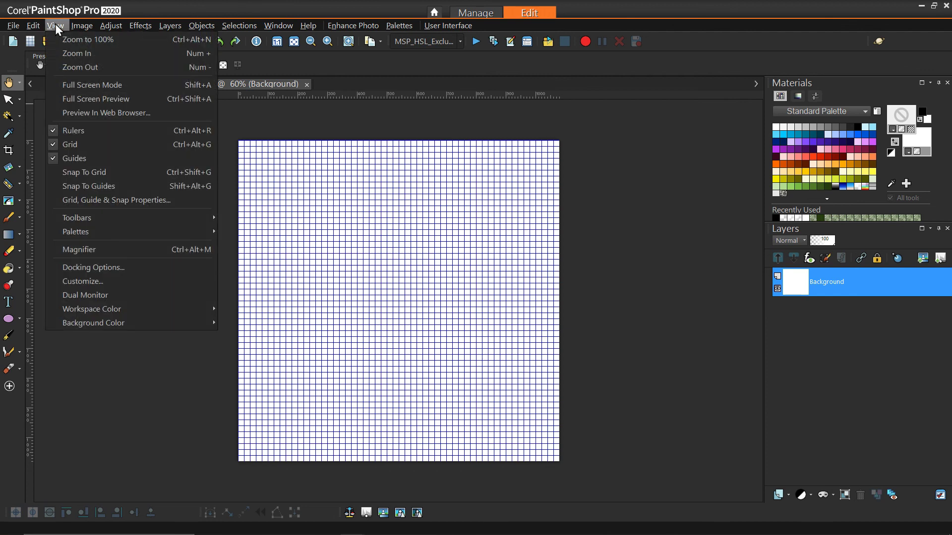
left_click(103, 200)
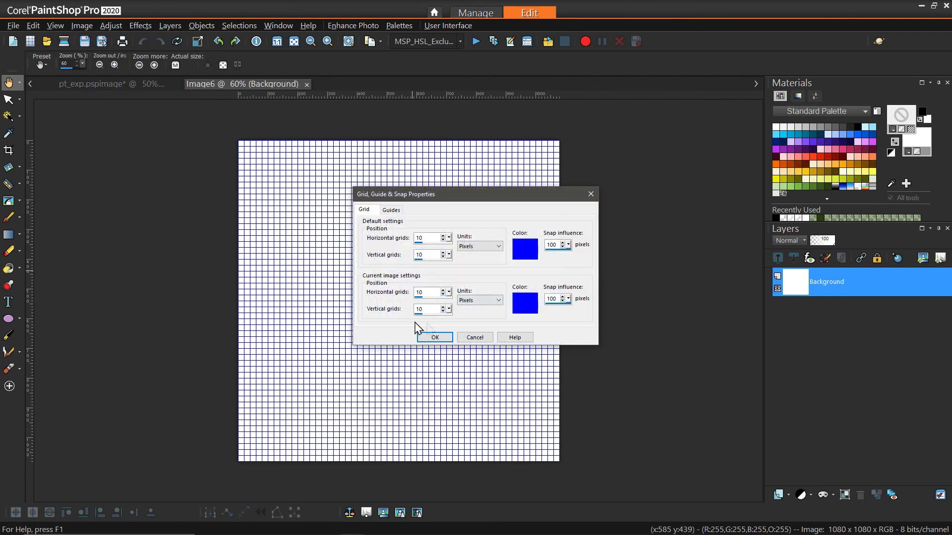
left_click(474, 338)
Step: Choose the MSP-Trusted TubeAssistant script and run it
left_click(460, 41)
left_click(446, 57)
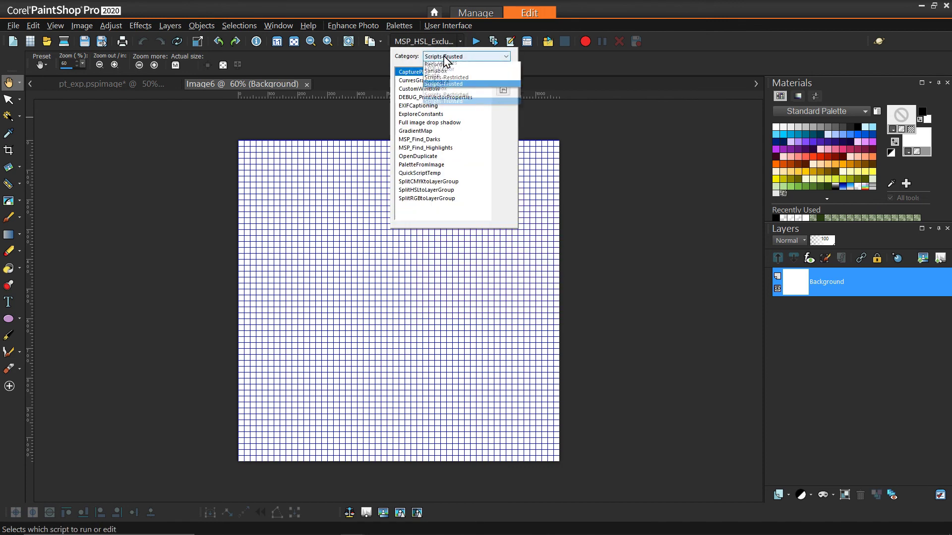
left_click(450, 91)
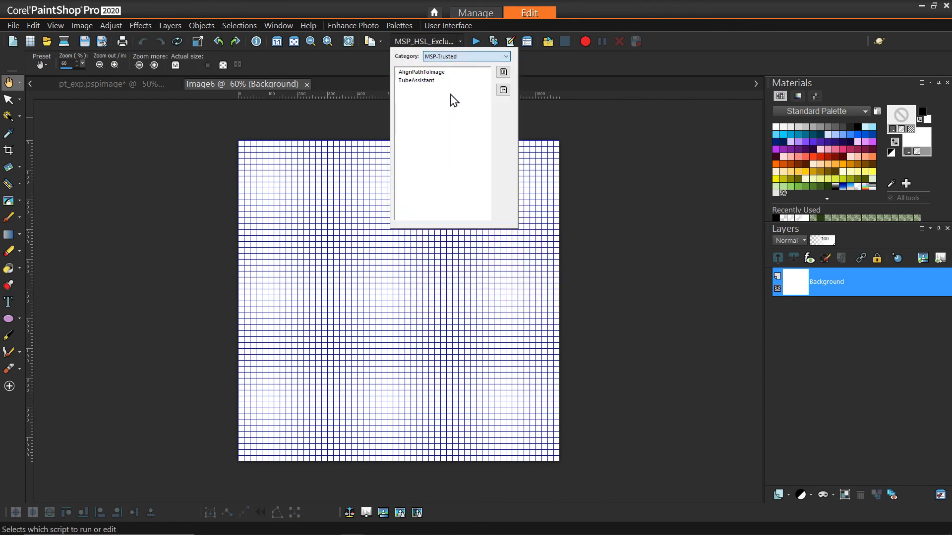
left_click(429, 81)
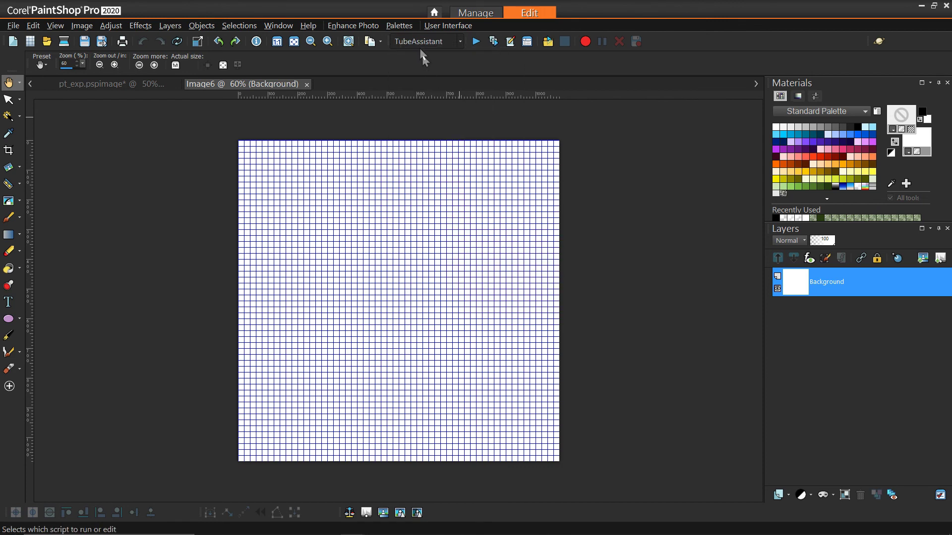
left_click(474, 44)
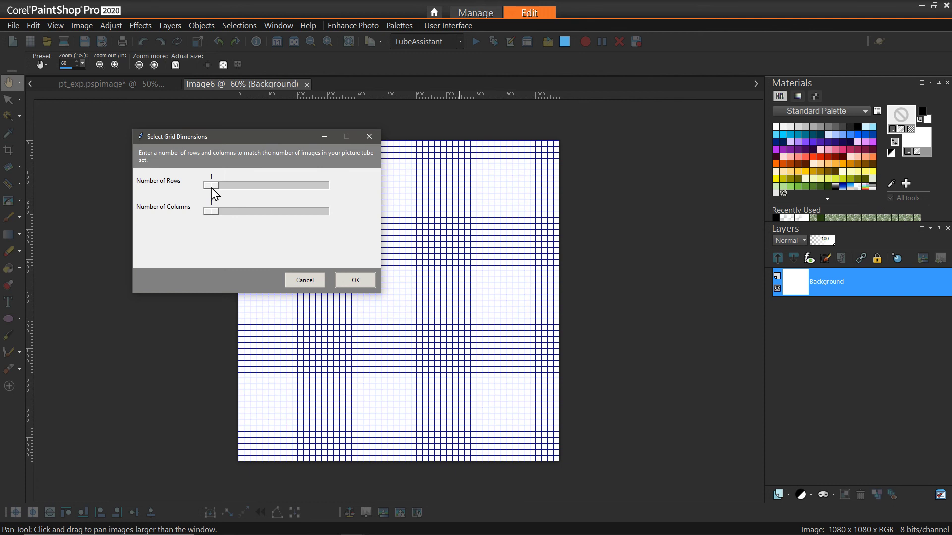
Step: Set TubeAssistant's grid to 4 rows by 4 columns and apply it
left_click_drag(212, 189, 248, 214)
left_click(354, 282)
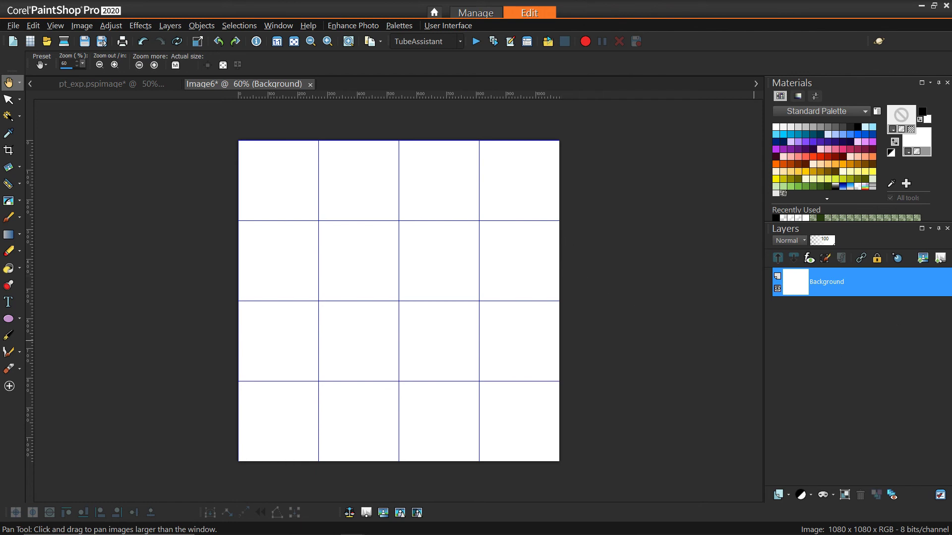
Step: Paste petals 1–4 as new layers and shrink each into a top-row cell
key("ctrl+l")
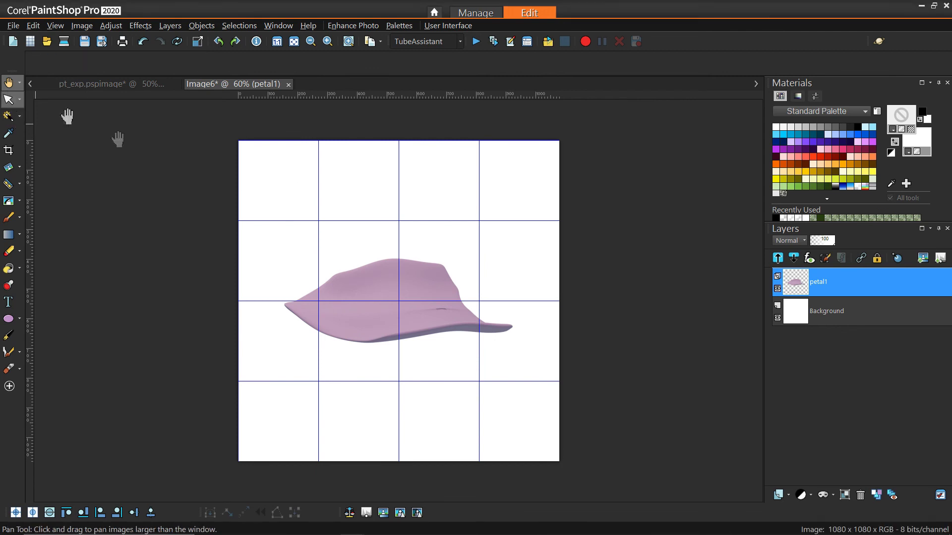
key("k")
left_click_drag(516, 346, 278, 181)
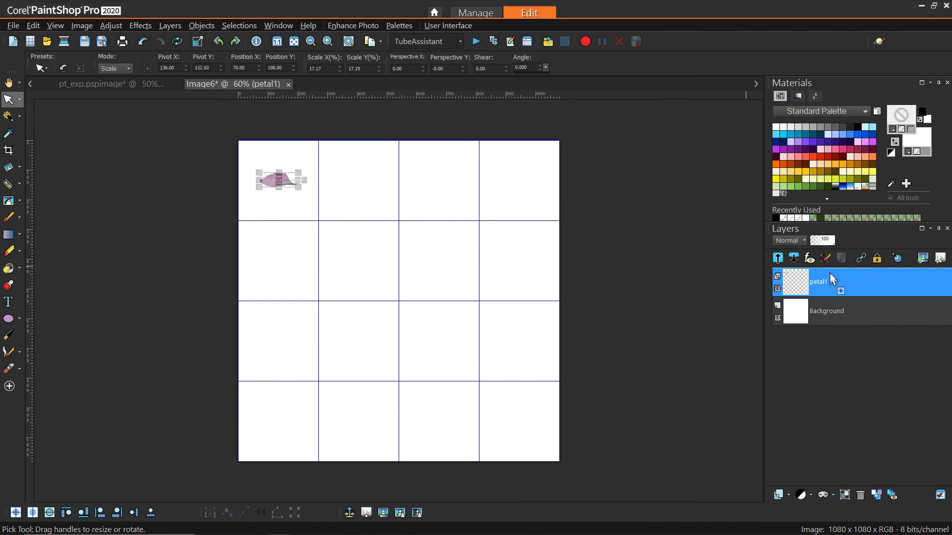
key("ctrl+v")
left_click_drag(457, 407, 354, 174)
key("ctrl+v")
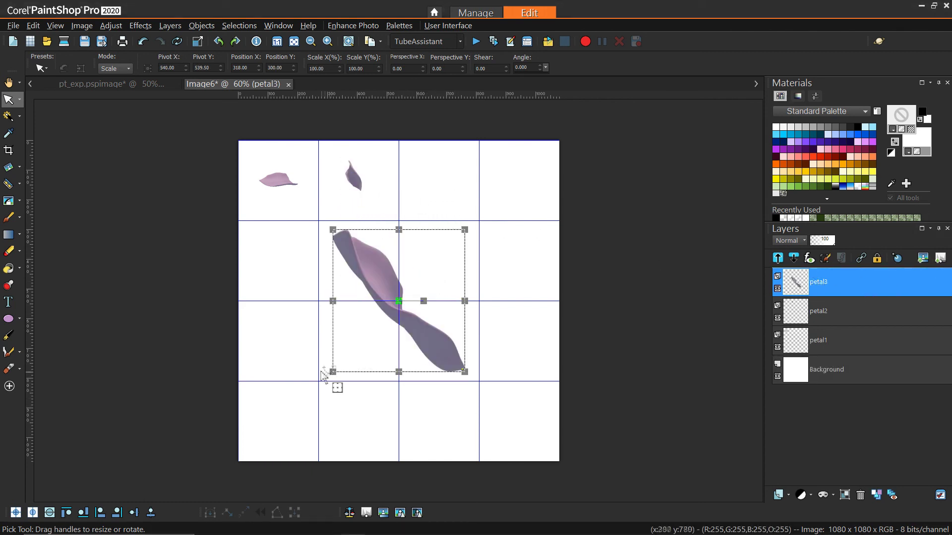
left_click_drag(326, 379, 432, 258)
left_click_drag(449, 242, 436, 177)
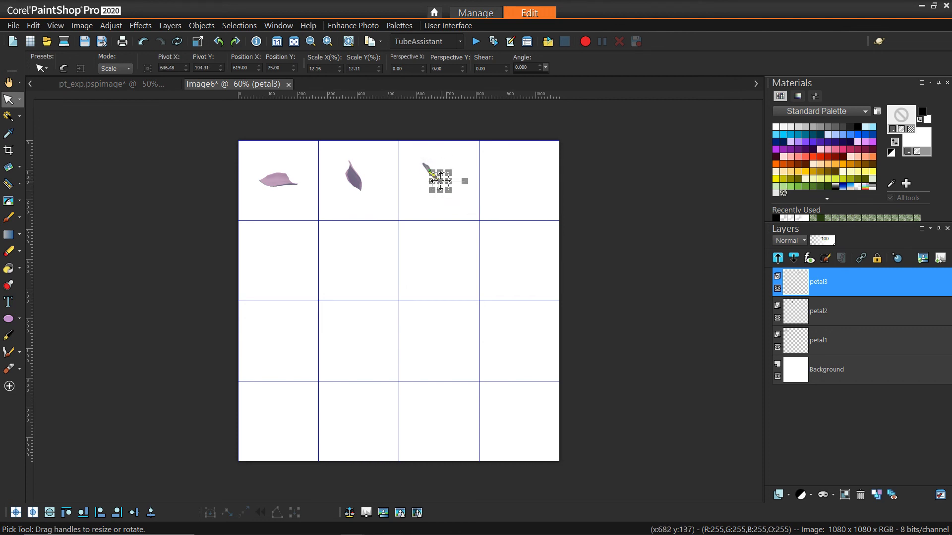
left_click(361, 188)
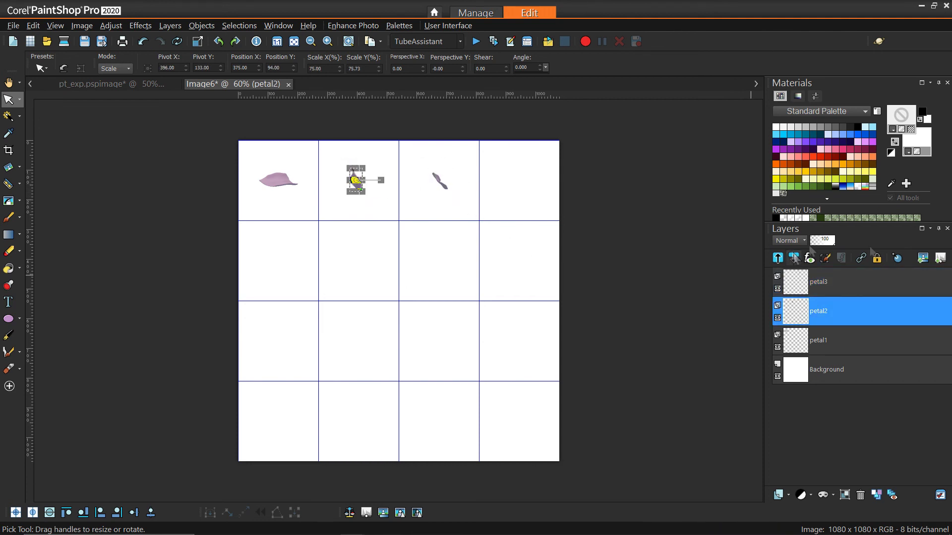
left_click(843, 285)
key("ctrl+v")
left_click_drag(489, 396, 516, 182)
left_click(286, 179)
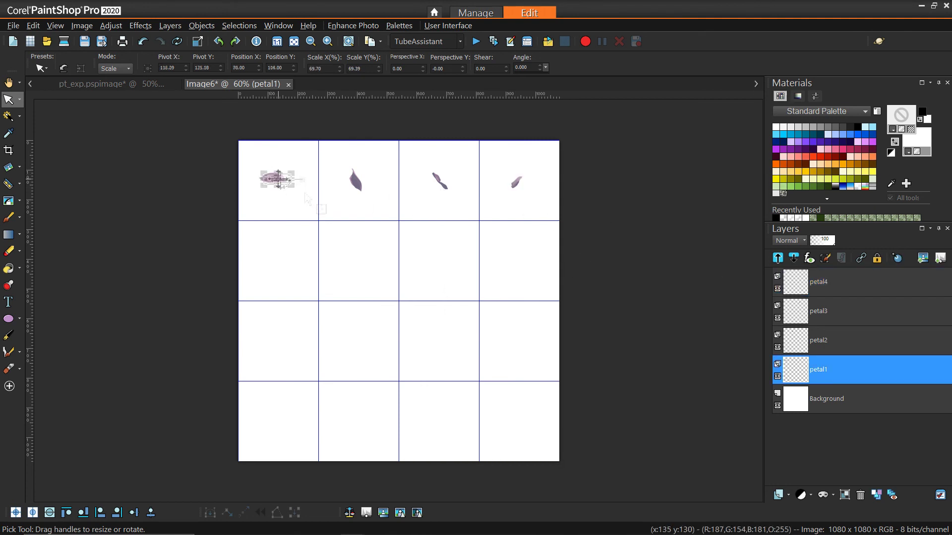
Step: Paste petals 5–8 and shrink each into a second-row cell
key("ctrl+v")
left_click_drag(479, 423, 273, 262)
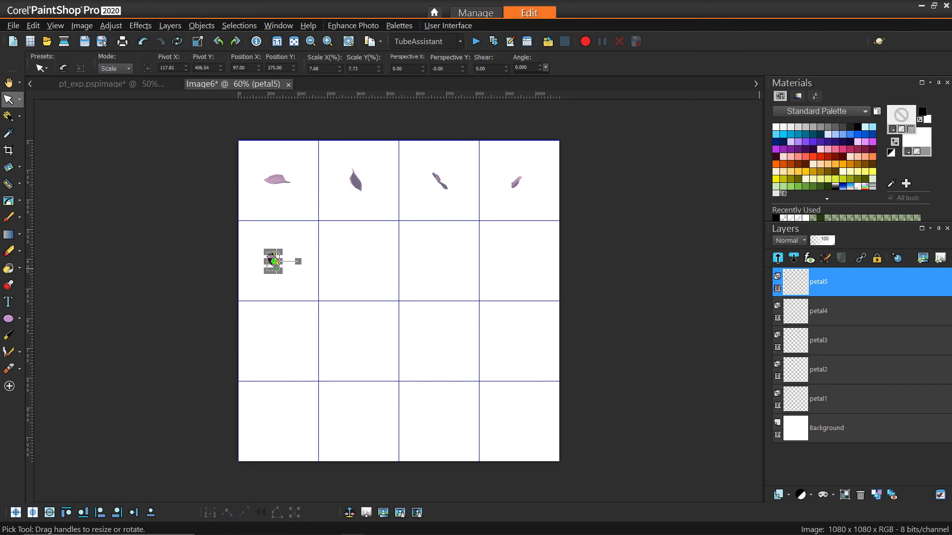
key("ctrl+v")
left_click_drag(498, 387, 318, 248)
left_click_drag(305, 238, 356, 262)
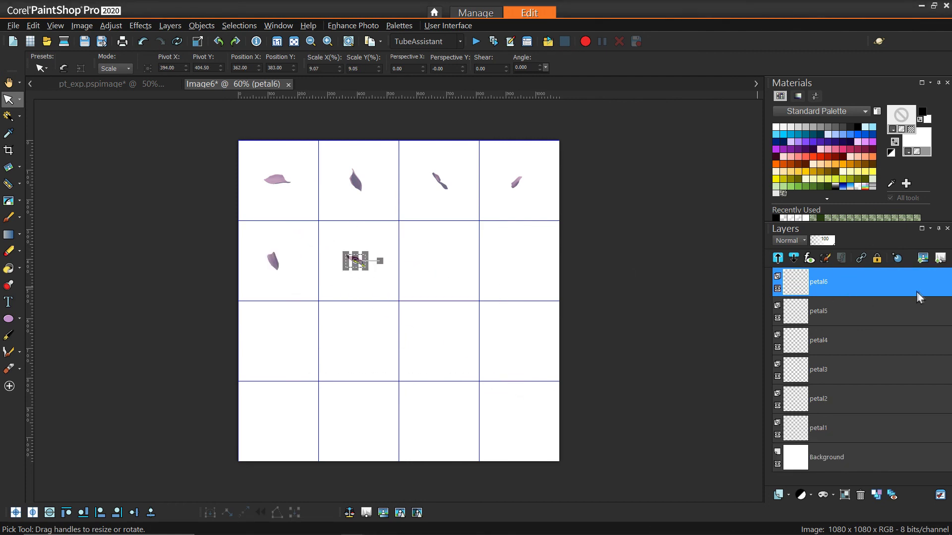
key("ctrl+v")
left_click_drag(493, 457, 436, 259)
key("ctrl+v")
left_click_drag(510, 404, 516, 257)
Step: Paste petals 9–12, scale them to about 21%, and centre them in the third row
key("ctrl+v")
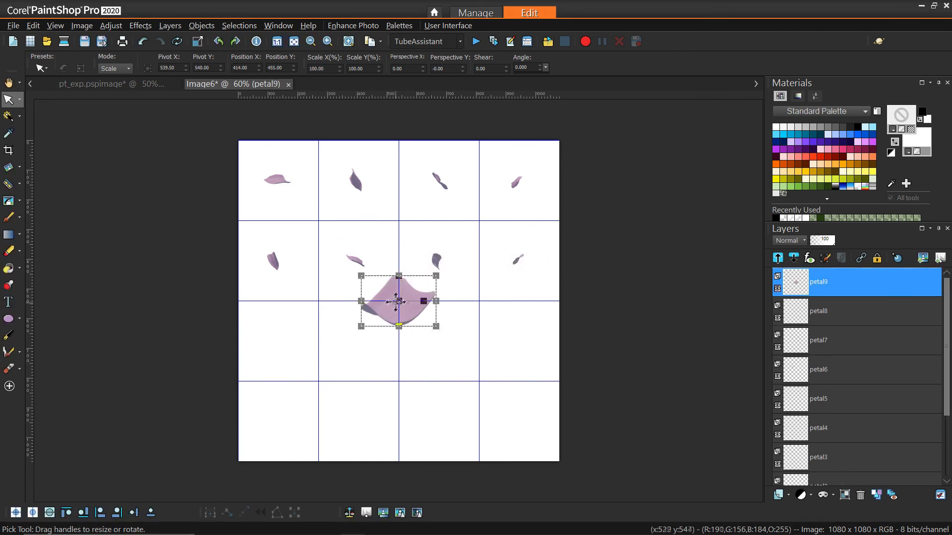
left_click_drag(396, 301, 272, 340)
left_click_drag(312, 366, 272, 343)
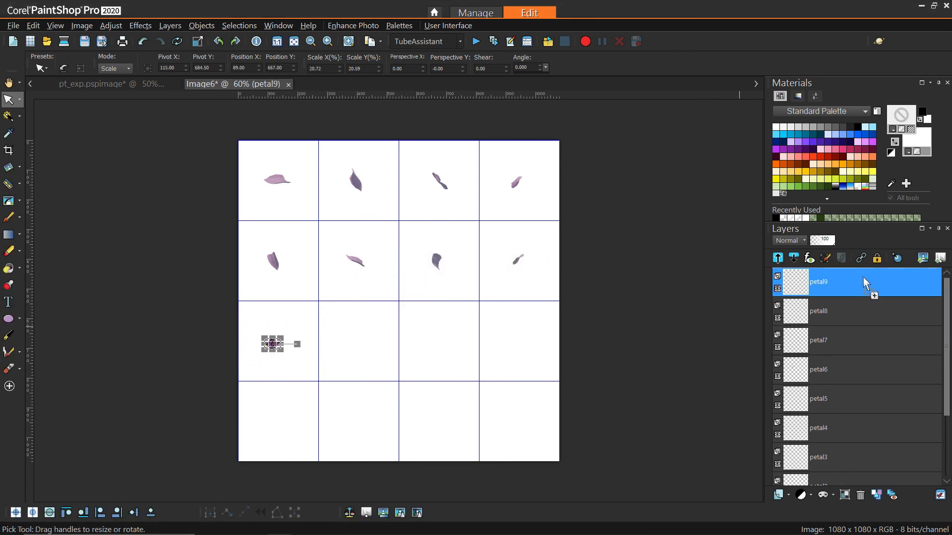
key("ctrl+v")
left_click_drag(395, 303, 356, 349)
left_click_drag(381, 376, 353, 345)
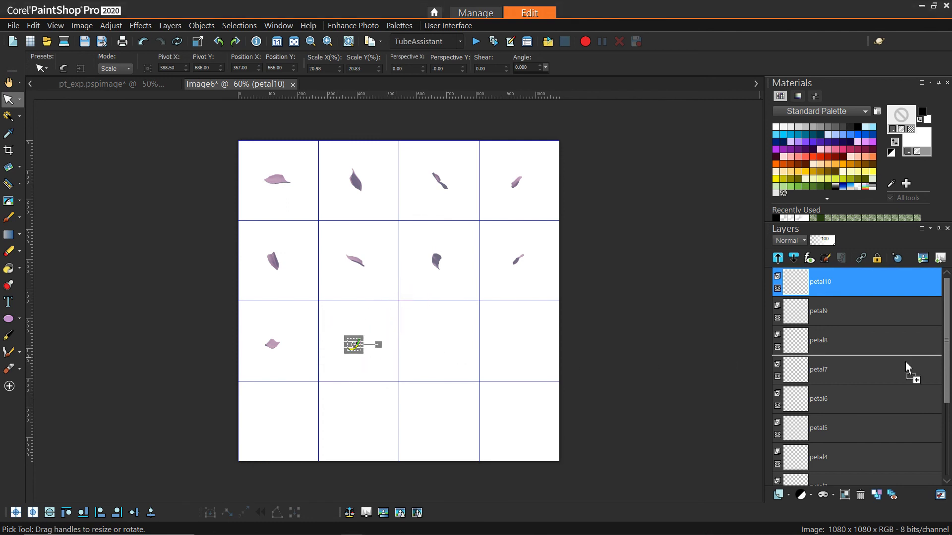
key("ctrl+v")
left_click_drag(396, 301, 436, 341)
left_click_drag(468, 382, 434, 343)
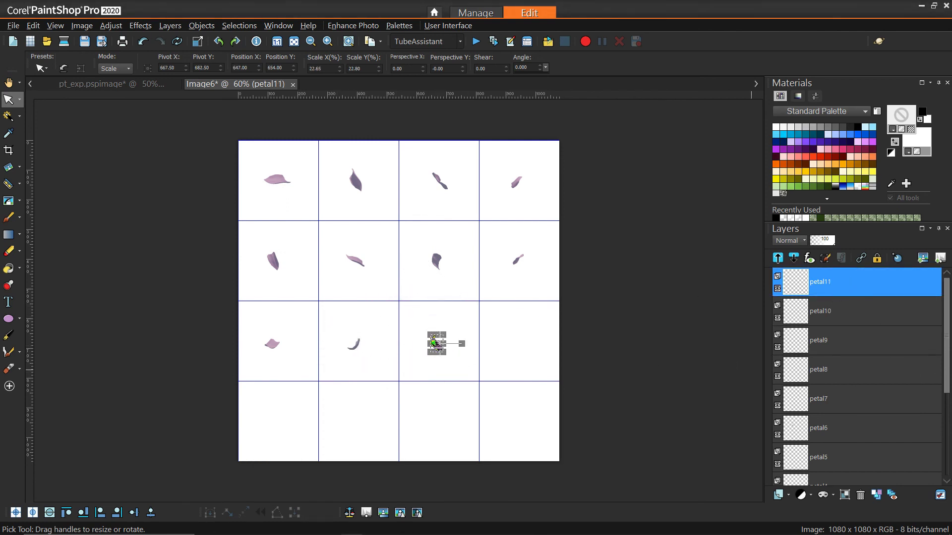
key("ctrl+v")
left_click_drag(396, 301, 521, 342)
left_click_drag(560, 384, 518, 343)
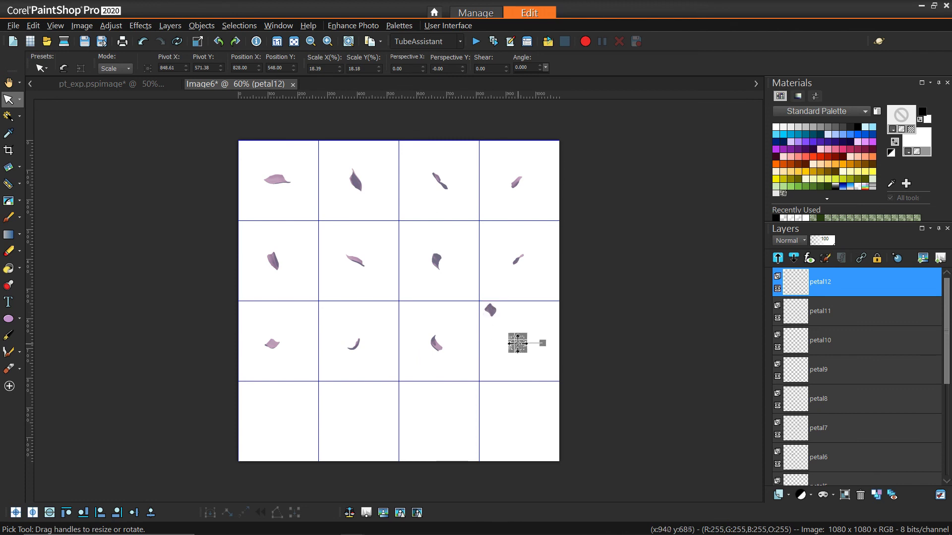
Step: Paste petals 13–16 into the bottom row, shrinking and nudging each into its cell
key("ctrl+v")
left_click_drag(397, 301, 275, 429)
key("ctrl+v")
left_click_drag(396, 301, 357, 418)
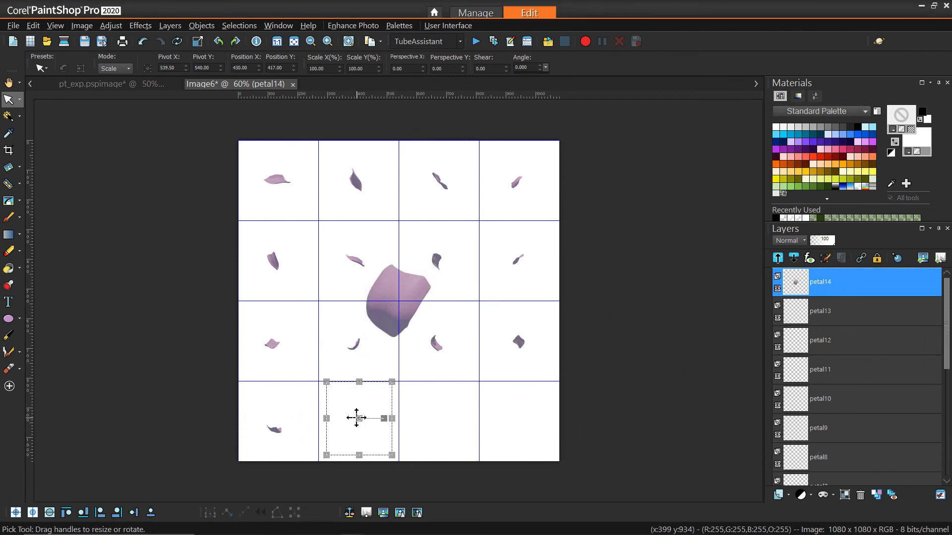
left_click_drag(326, 382, 356, 430)
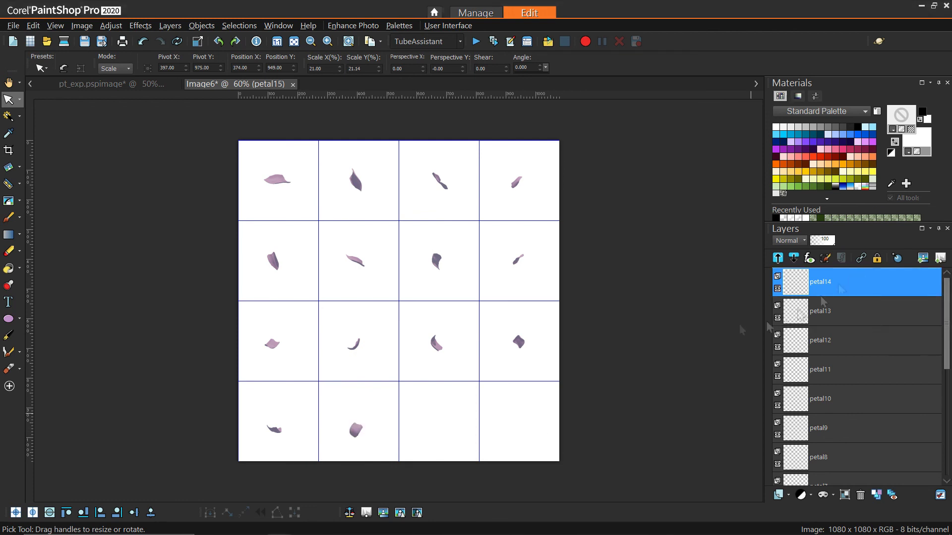
key("ctrl+v")
left_click_drag(396, 301, 430, 419)
left_click(358, 431)
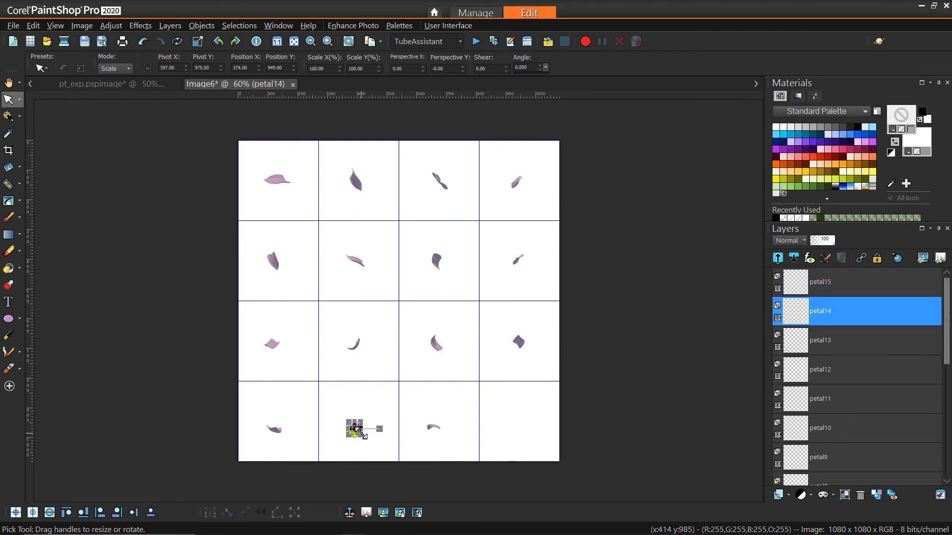
left_click_drag(358, 431, 360, 426)
left_click_drag(273, 430, 270, 418)
left_click(432, 420)
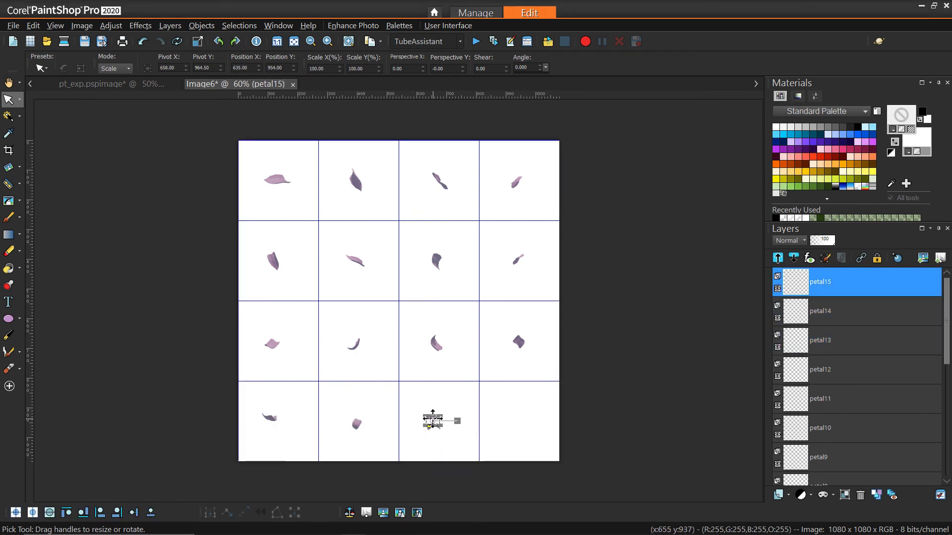
key("ctrl+v")
left_click_drag(404, 301, 516, 419)
left_click_drag(548, 455, 518, 424)
Step: Select the top-row petals to check their placement
left_click(278, 179)
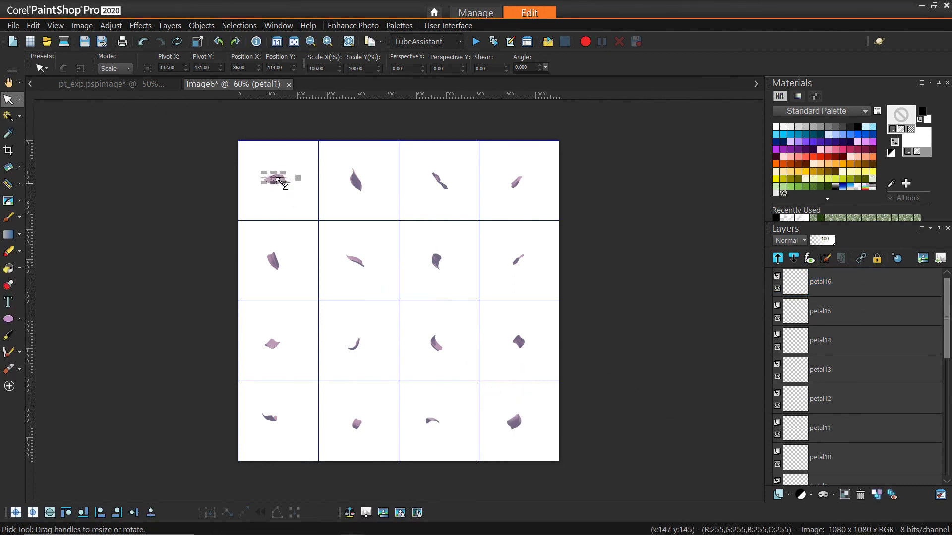
left_click(356, 181)
left_click(439, 181)
Step: Delete Image6's white Background layer, confirming with Yes, so the petals sit on transparency
left_click(517, 185)
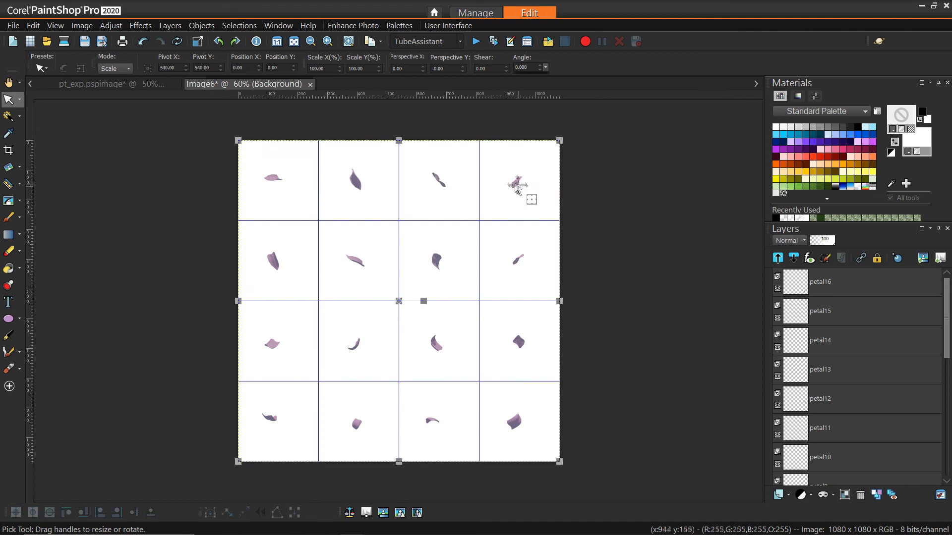
key("a")
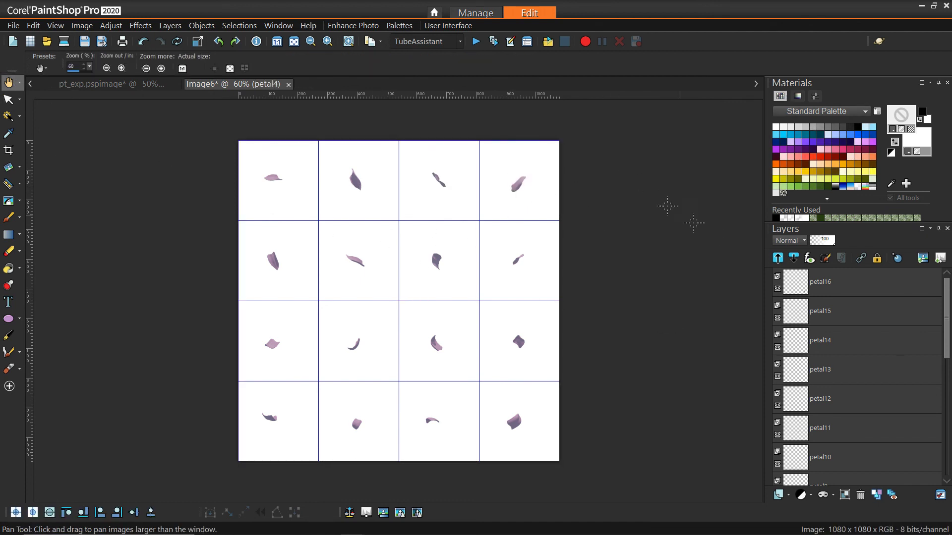
left_click_drag(947, 310, 947, 426)
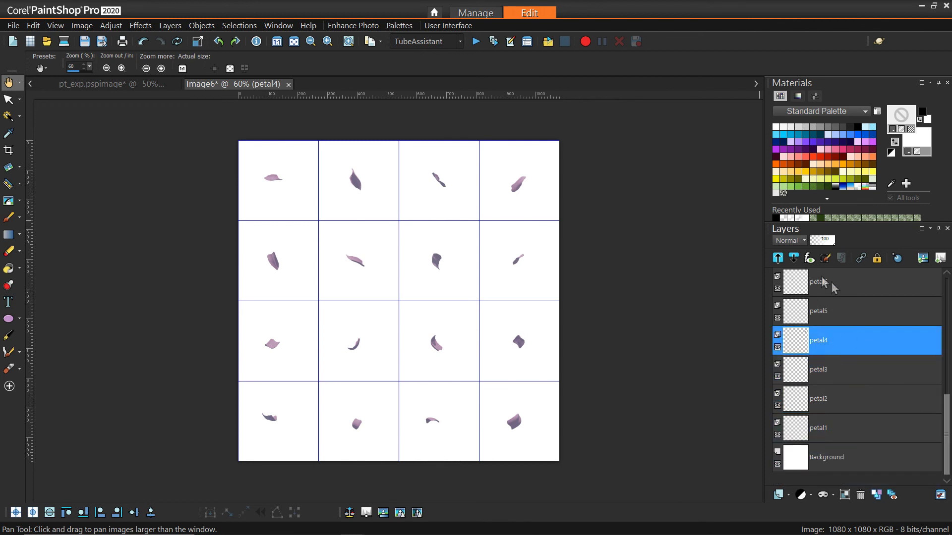
left_click(817, 459)
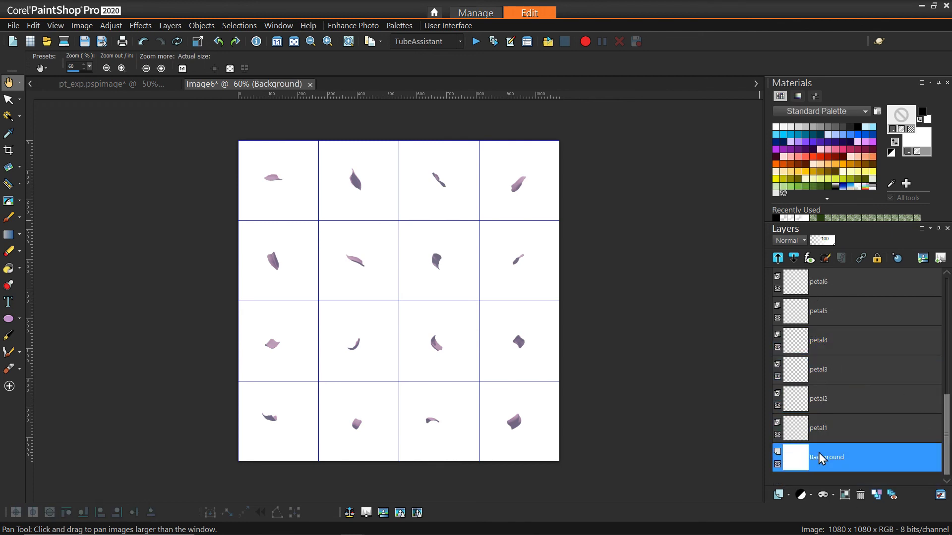
right_click(819, 459)
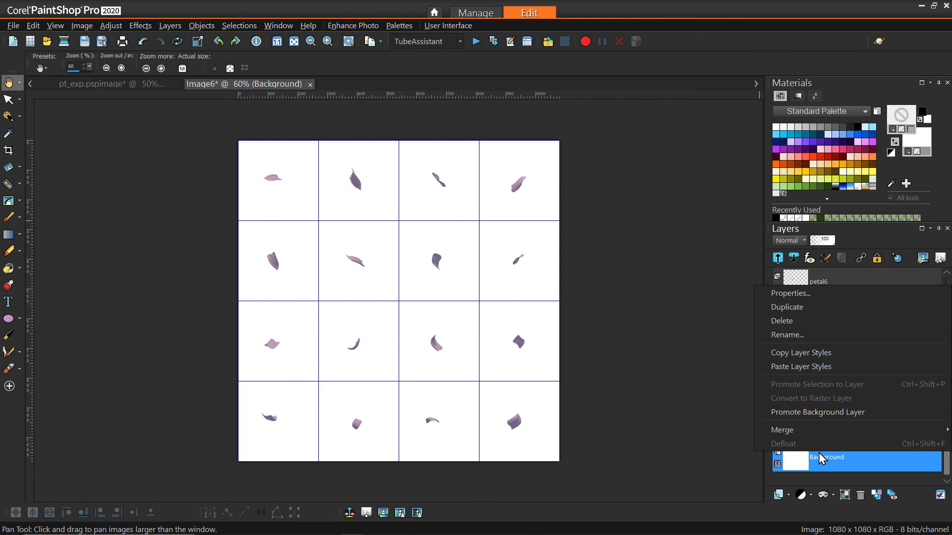
left_click(798, 322)
left_click(451, 290)
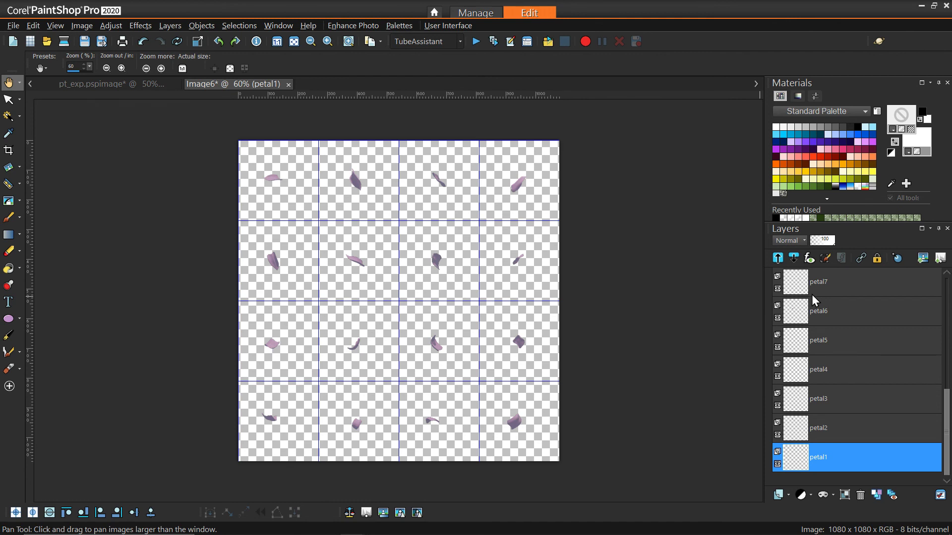
left_click(817, 287)
right_click(816, 286)
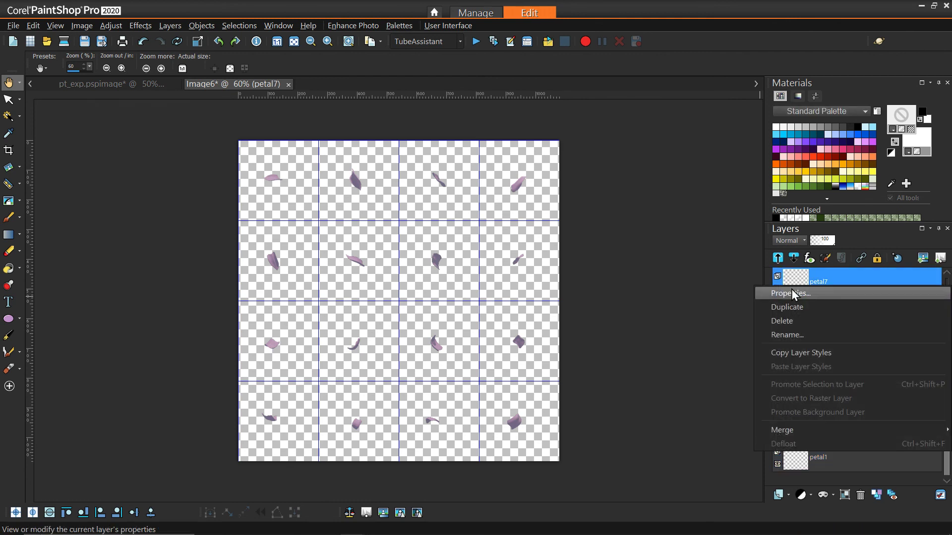
right_click(704, 288)
Step: Merge Visible to combine the 16 petal layers into one Merged layer
right_click(853, 273)
mouse_move(812, 417)
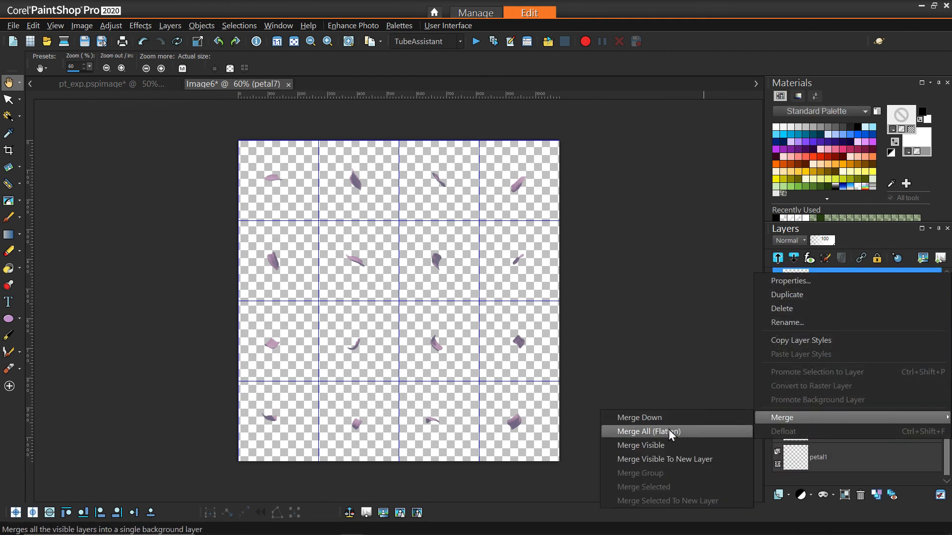
left_click(662, 444)
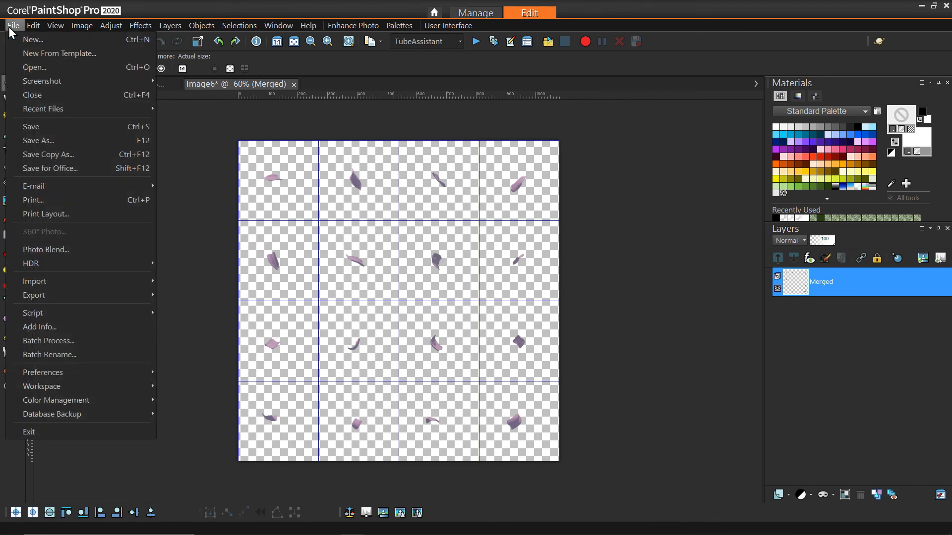
Step: Export the grid as picture tube 'FlowerPetalDemo' with 4 cells across and 4 down
mouse_move(79, 293)
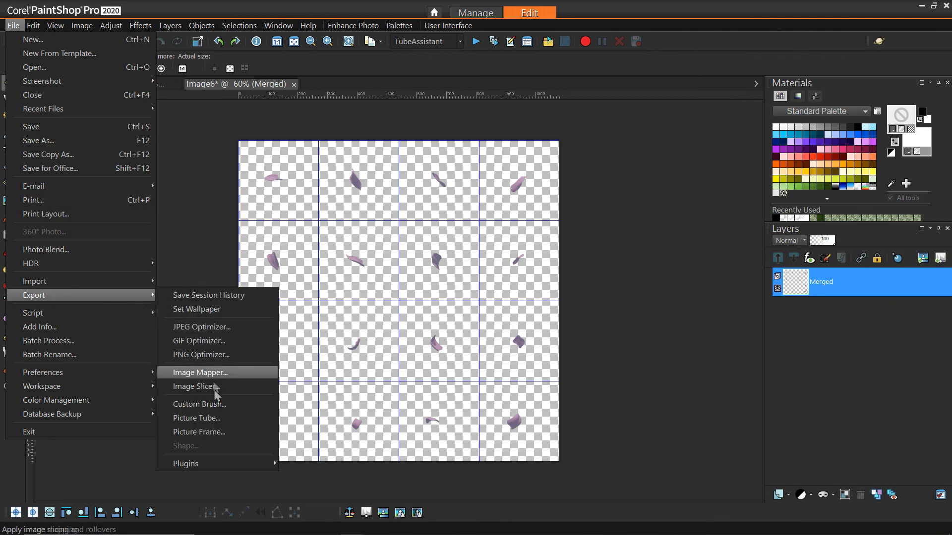
left_click(215, 417)
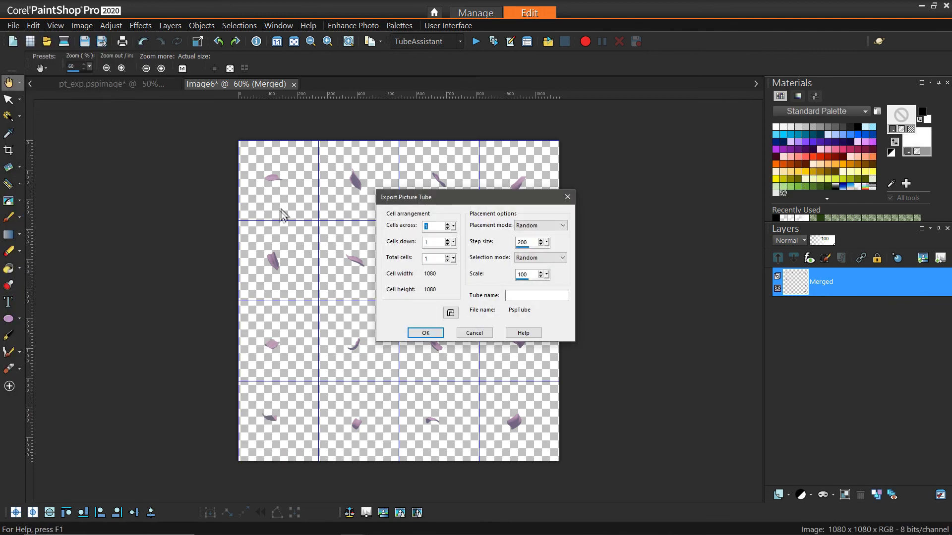
left_click_drag(434, 199, 573, 192)
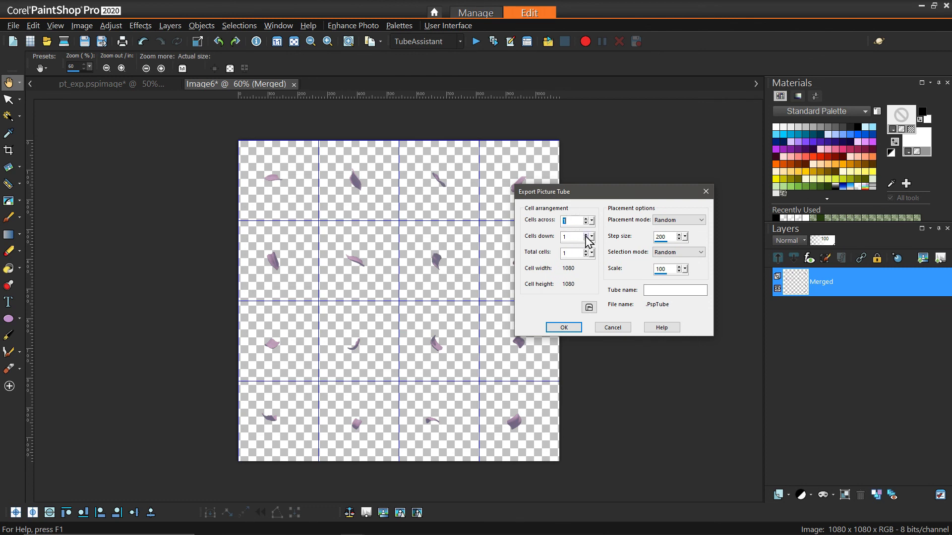
left_click(586, 235)
left_click(586, 234)
left_click(586, 234)
left_click(650, 290)
type("FlowerPetalDemo")
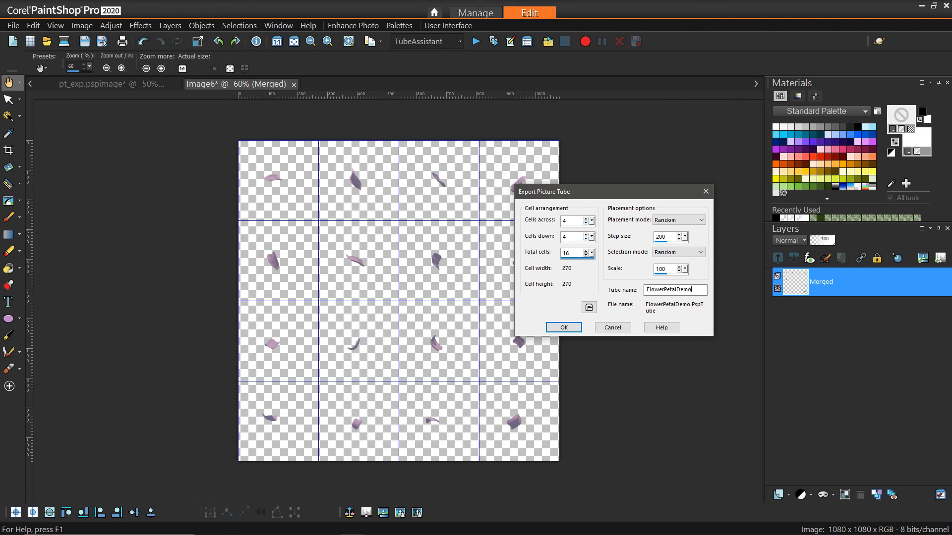
left_click(563, 327)
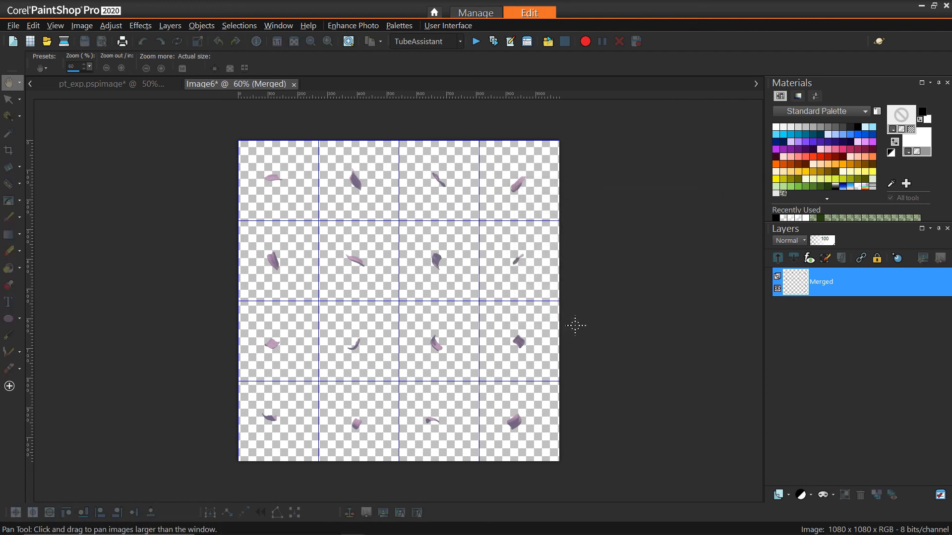
Step: Switch to the pt_exp.pspimage photo and hide its grid overlay
left_click(117, 82)
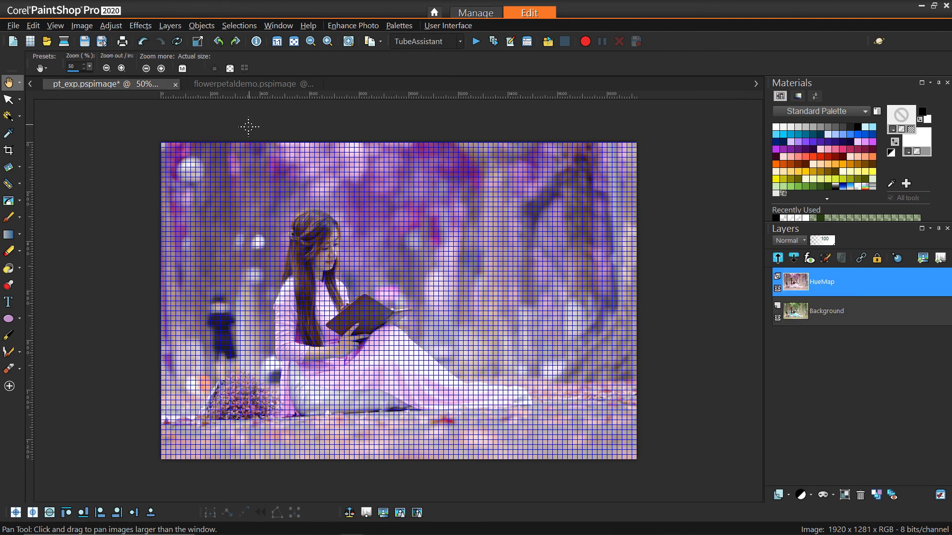
left_click(56, 25)
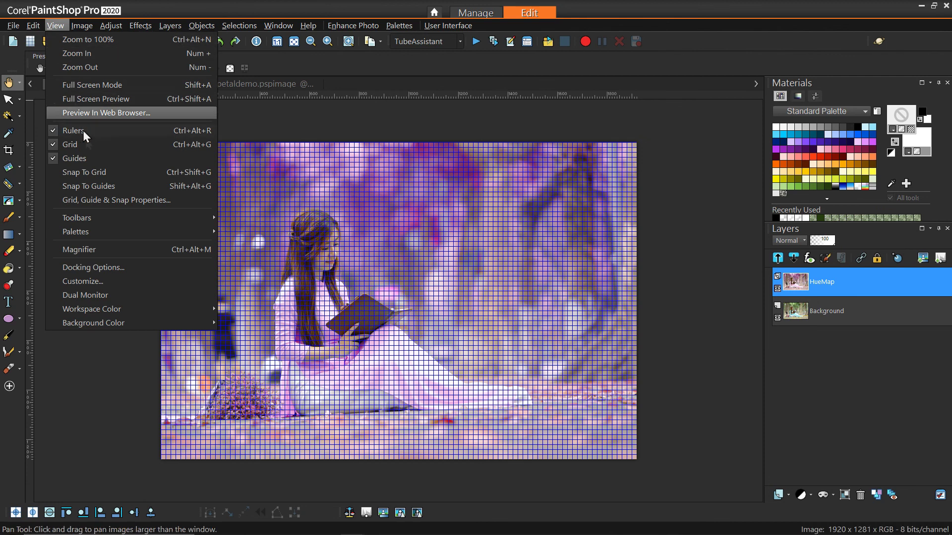
left_click(88, 143)
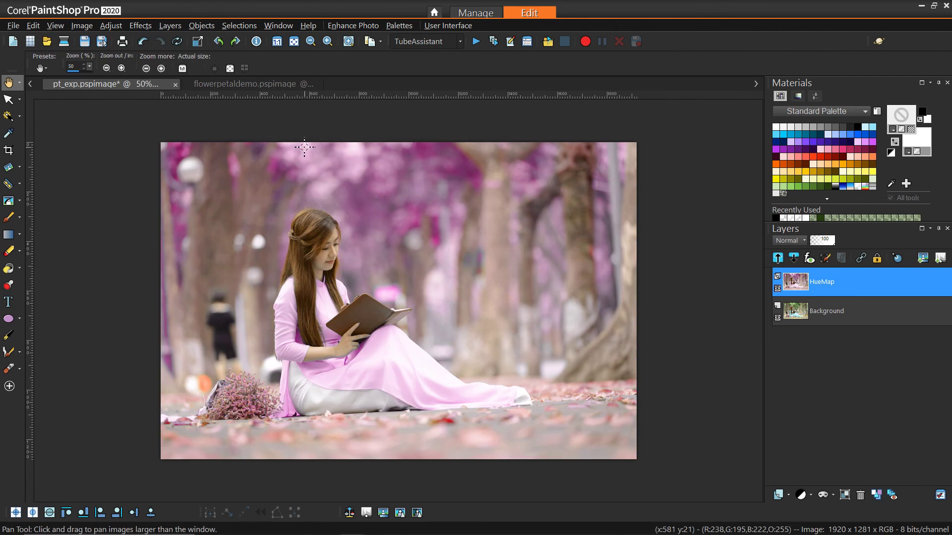
Step: Add a new empty Raster 1 layer above HueMap
left_click(788, 495)
left_click(801, 410)
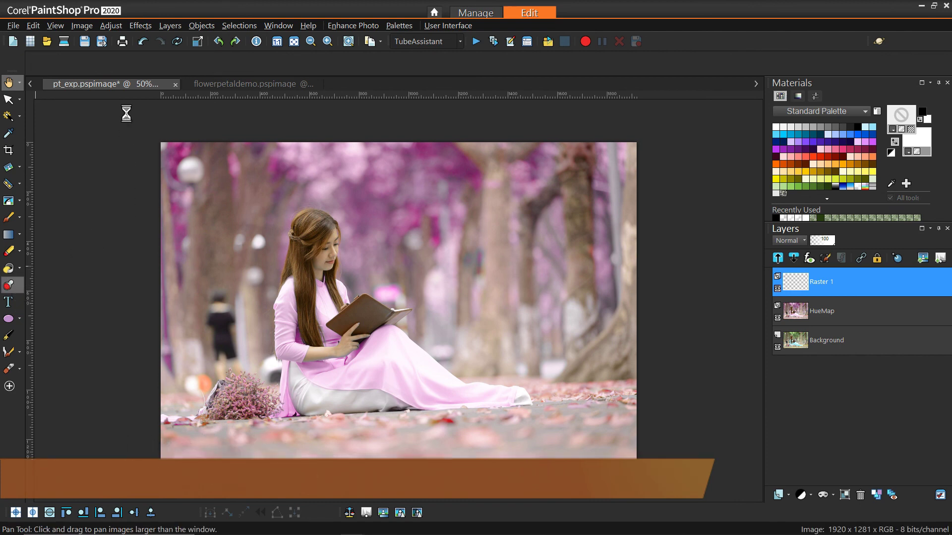
key("i")
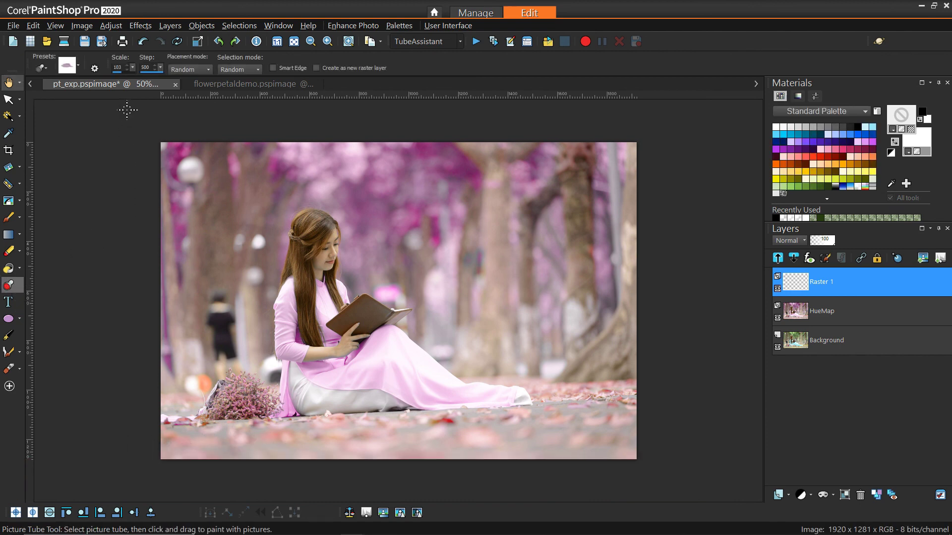
Step: Load the FlowerPetalDemo tube, spray trial petals across the upper photo, then undo them
left_click(73, 66)
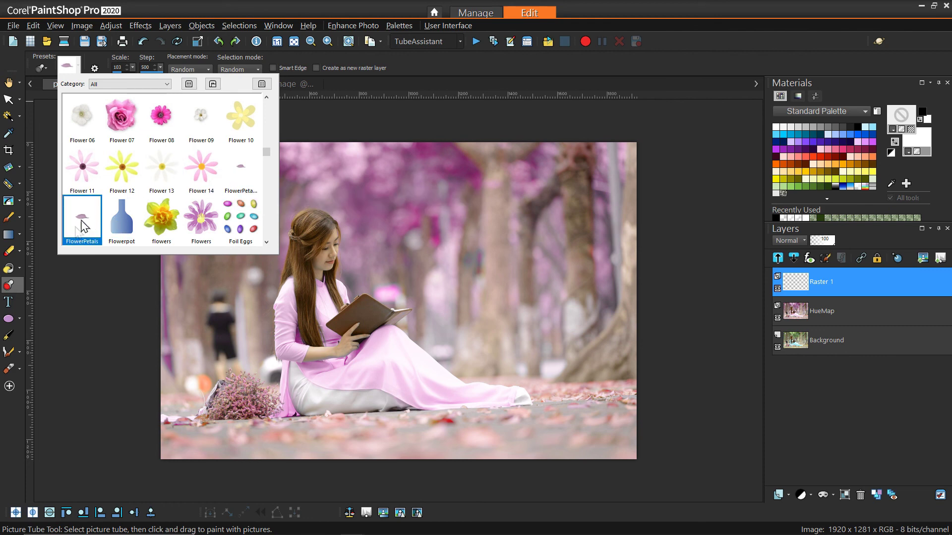
left_click(246, 176)
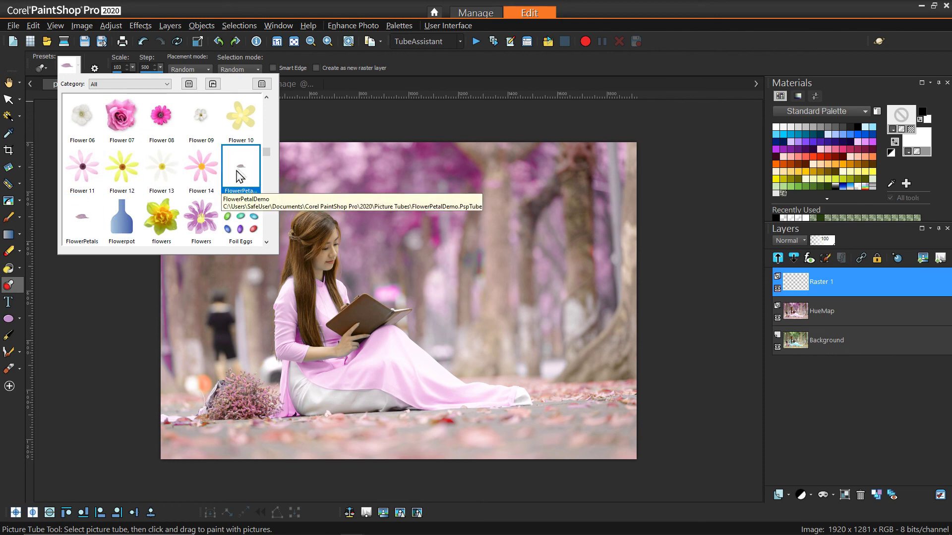
left_click(240, 176)
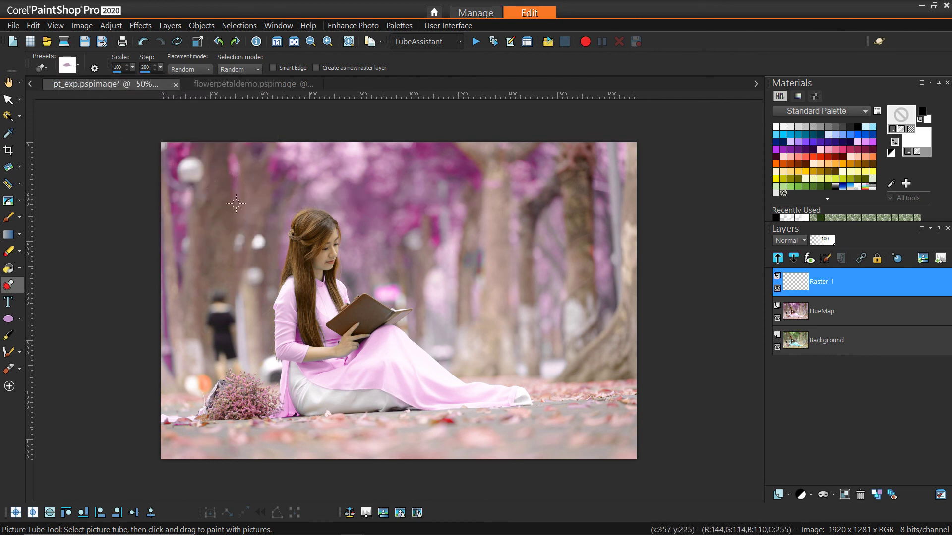
mouse_move(203, 197)
left_mouse_down()
mouse_move(307, 176)
mouse_move(488, 230)
mouse_move(461, 298)
mouse_move(209, 299)
mouse_move(317, 342)
mouse_move(471, 359)
mouse_move(543, 335)
left_mouse_up()
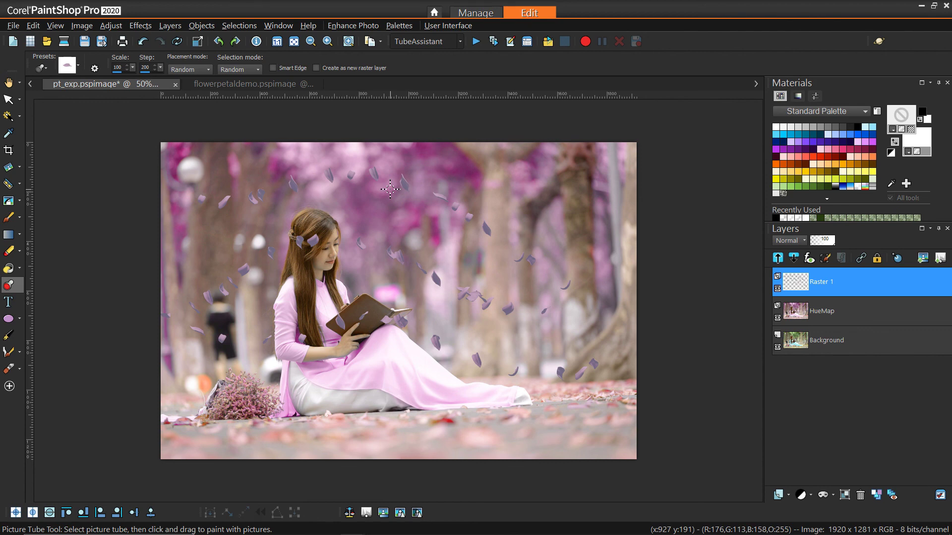
key("ctrl+z")
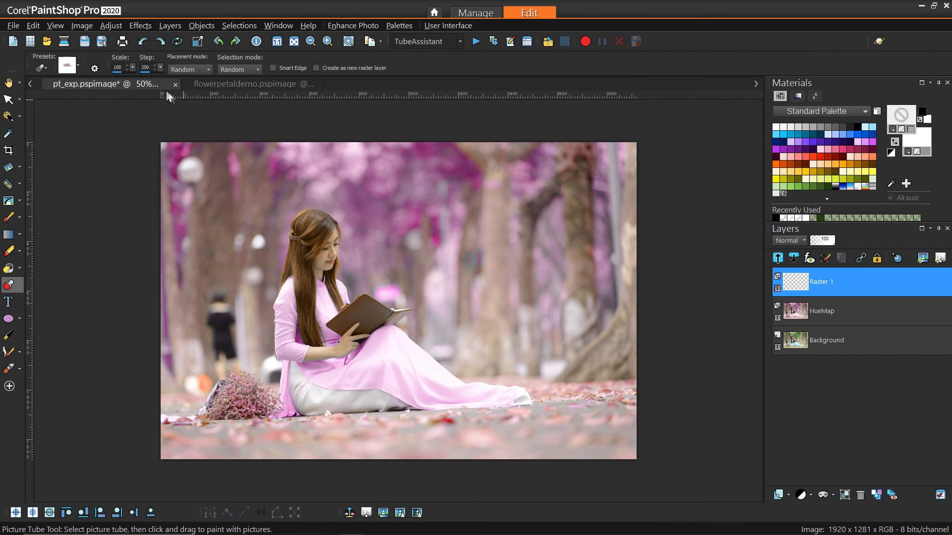
Step: Paint FlowerPetalDemo petals at scale 69 and step 278 across the trees and air on Raster 1
left_click(127, 65)
left_click(126, 65)
mouse_move(224, 177)
left_mouse_down()
mouse_move(310, 180)
mouse_move(465, 204)
left_mouse_up()
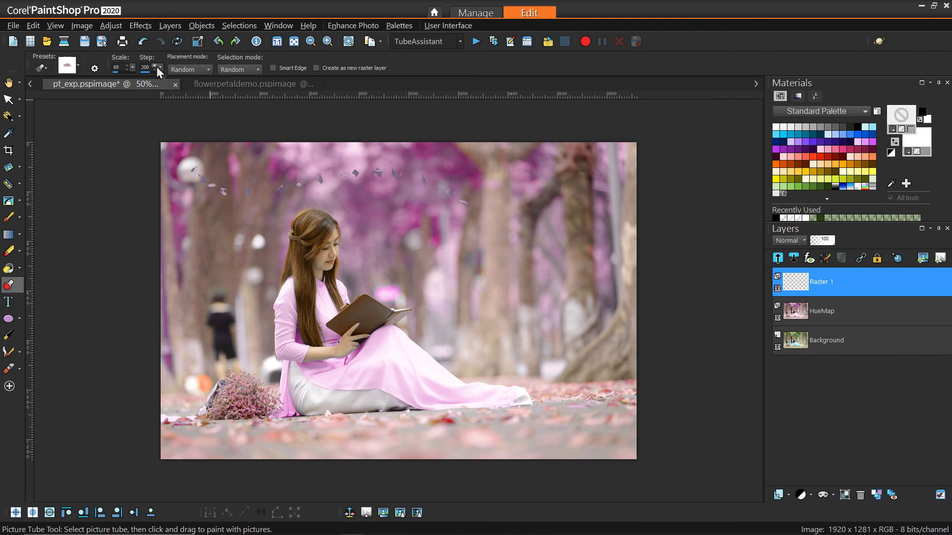
left_click(200, 76)
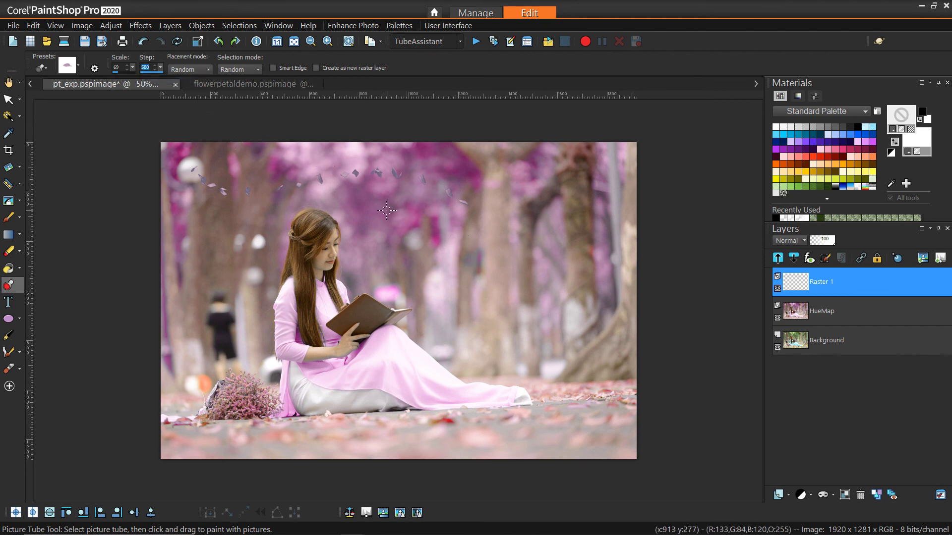
key("ctrl+z")
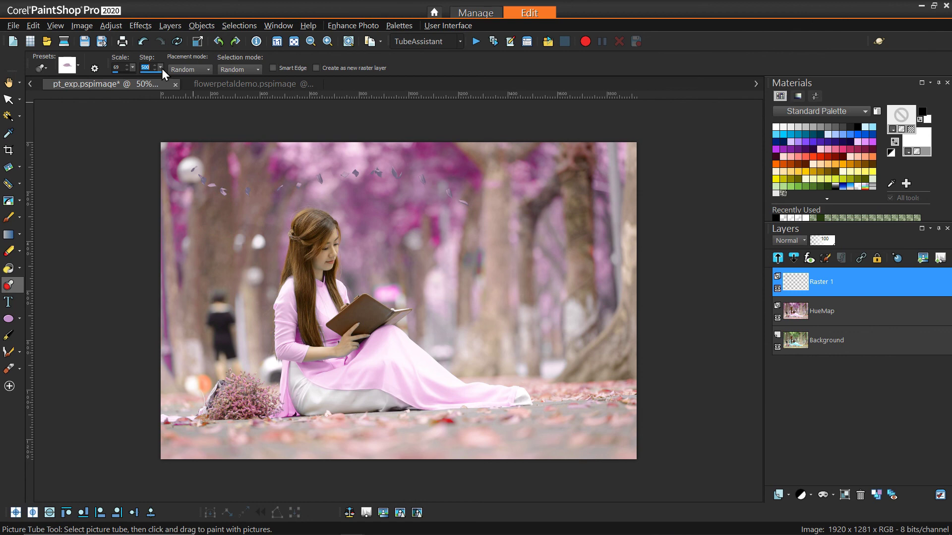
key("ctrl+z")
mouse_move(204, 260)
left_mouse_down()
mouse_move(227, 284)
mouse_move(240, 173)
mouse_move(243, 337)
mouse_move(182, 234)
mouse_move(243, 251)
mouse_move(272, 168)
mouse_move(584, 179)
mouse_move(400, 191)
mouse_move(415, 151)
mouse_move(567, 248)
mouse_move(597, 147)
mouse_move(616, 340)
left_mouse_up()
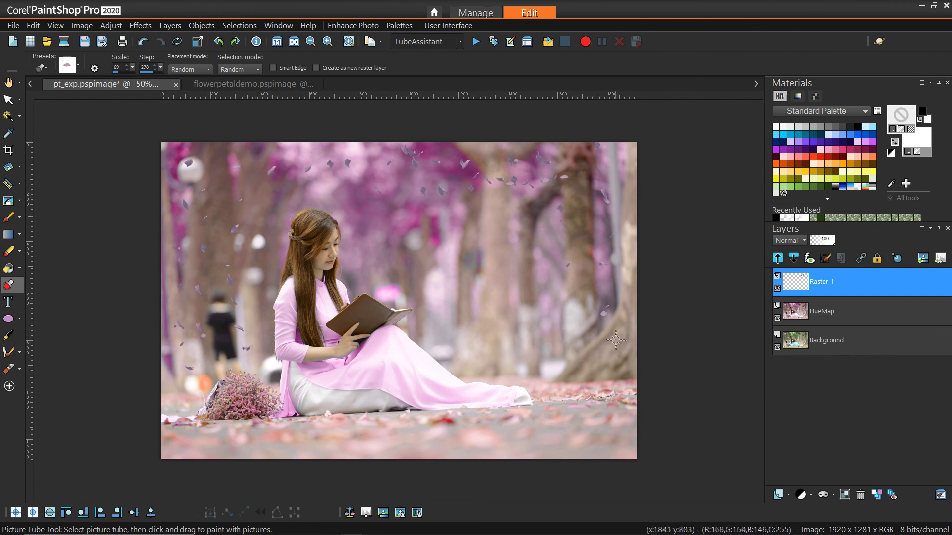
mouse_move(403, 221)
left_mouse_down()
mouse_move(401, 303)
mouse_move(461, 347)
mouse_move(570, 367)
mouse_move(496, 301)
left_mouse_up()
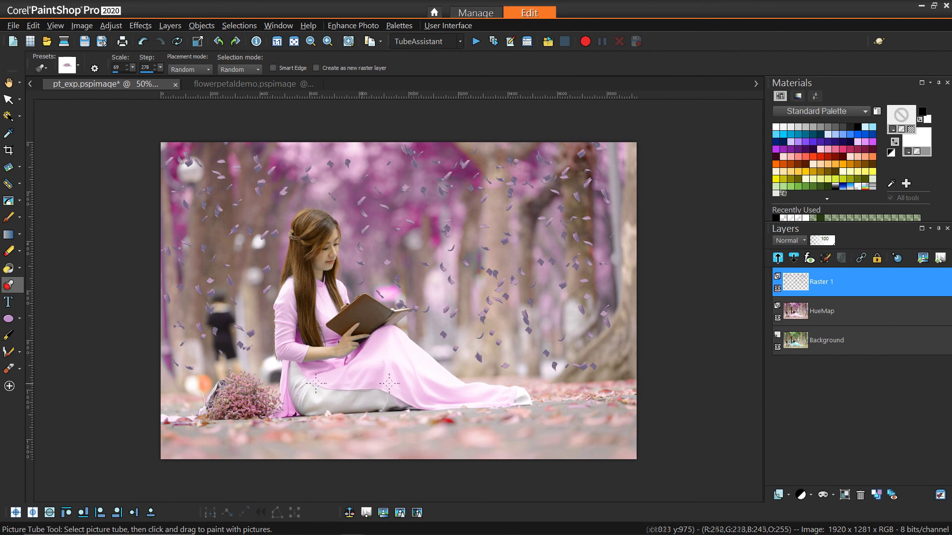
left_click(9, 251)
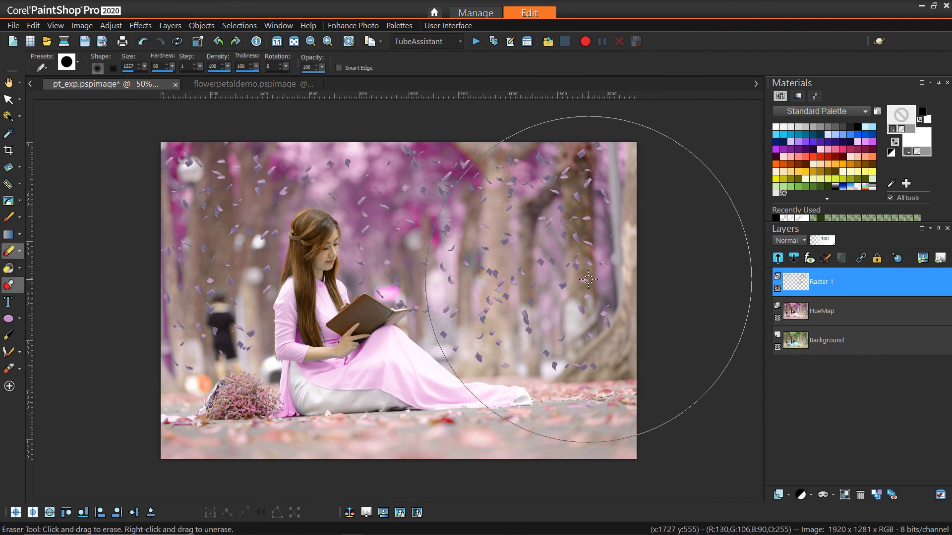
Step: Shrink the Eraser brush size from 1257 to 157
left_click_drag(621, 323, 624, 339)
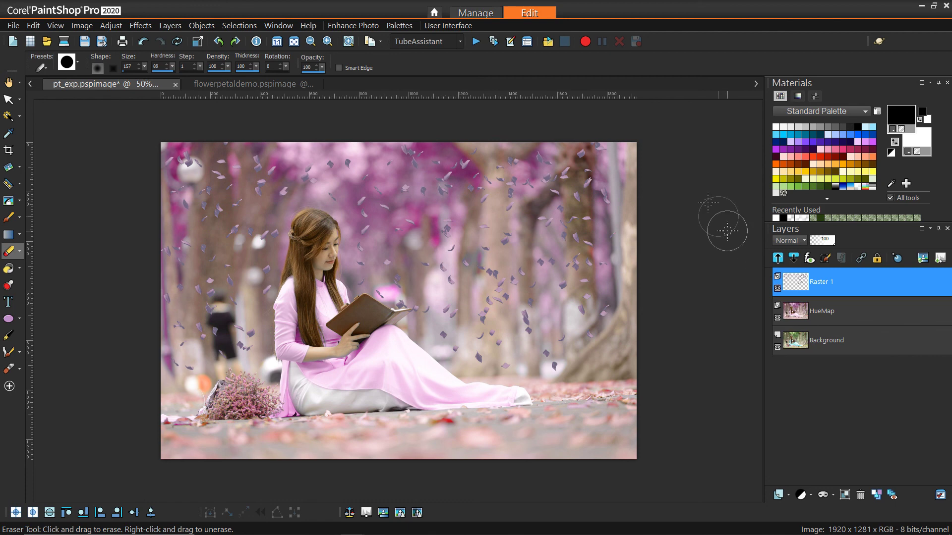
Step: Open Hue/Saturation/Lightness, reset it to Default and nudge the master hue and saturation
left_click(103, 25)
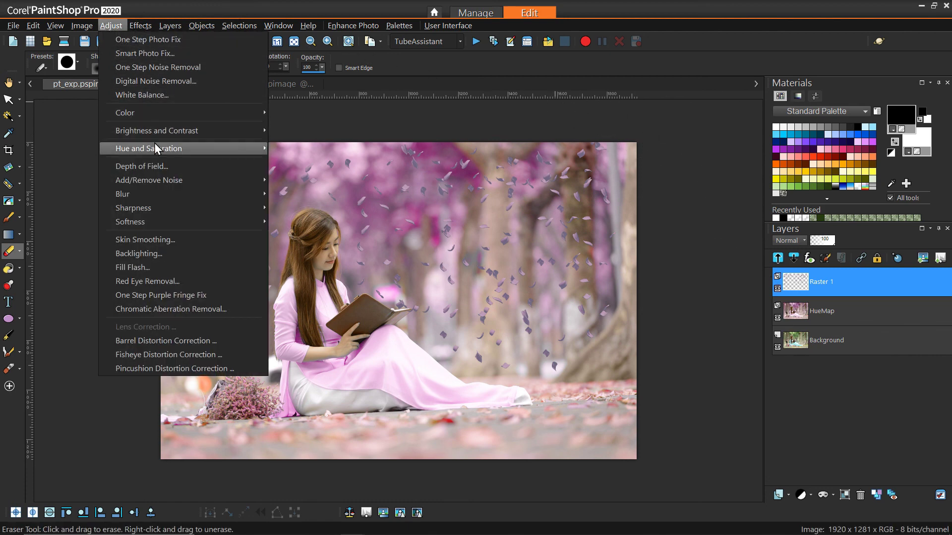
mouse_move(240, 148)
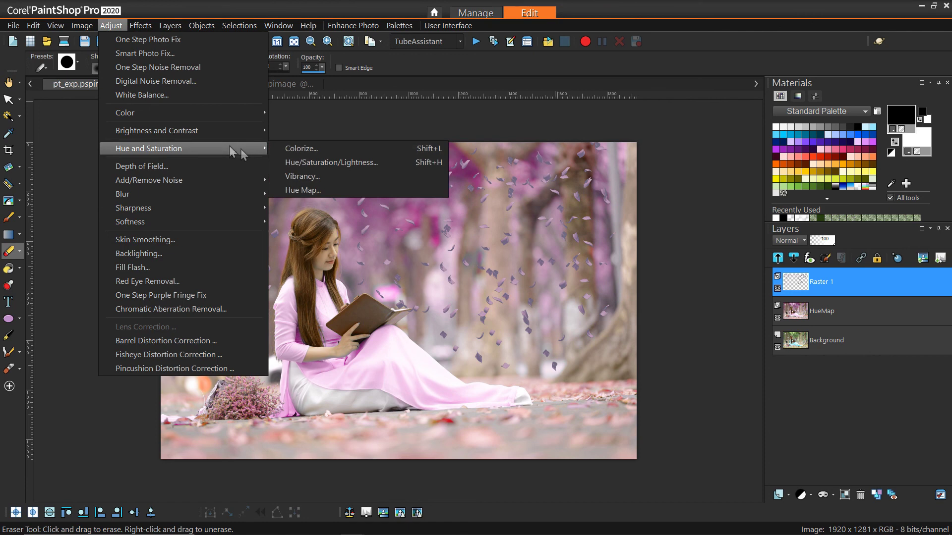
left_click(304, 165)
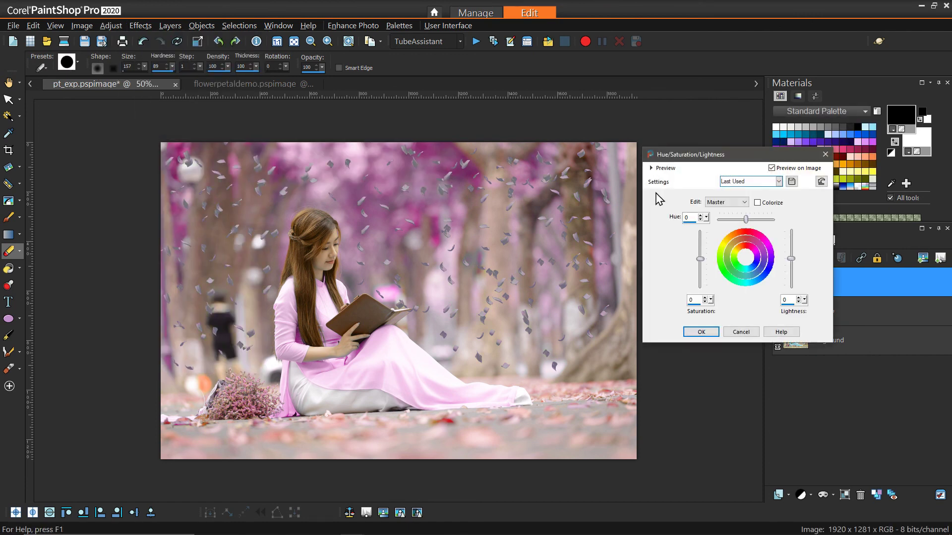
left_click(821, 181)
left_click_drag(747, 222, 751, 222)
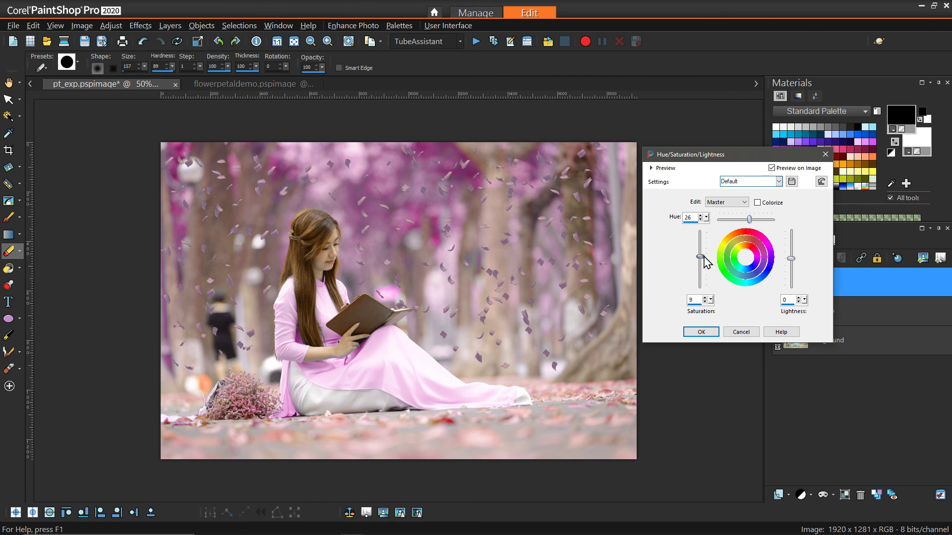
left_click_drag(704, 256, 704, 255)
left_click_drag(748, 220, 750, 219)
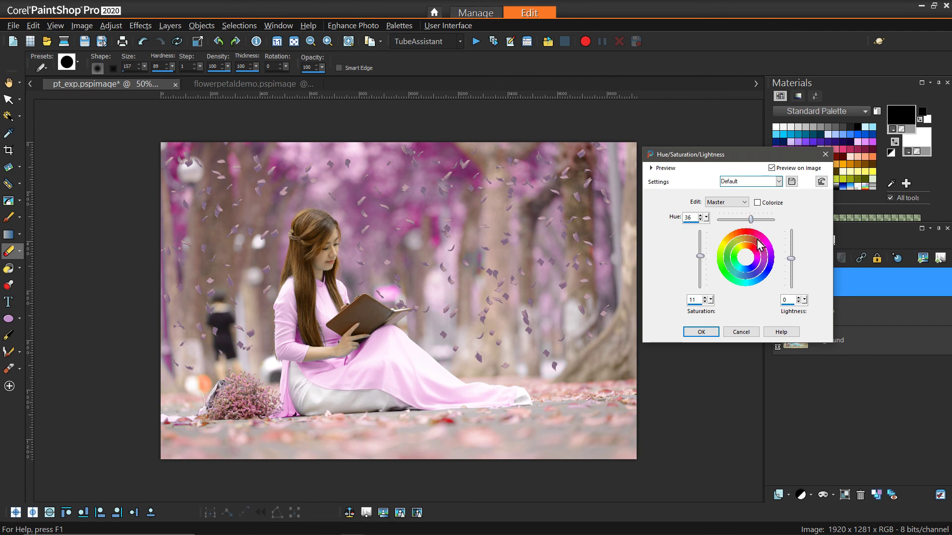
Step: Strongly desaturate the Reds range and boost saturation in the Yellows range
left_click(727, 202)
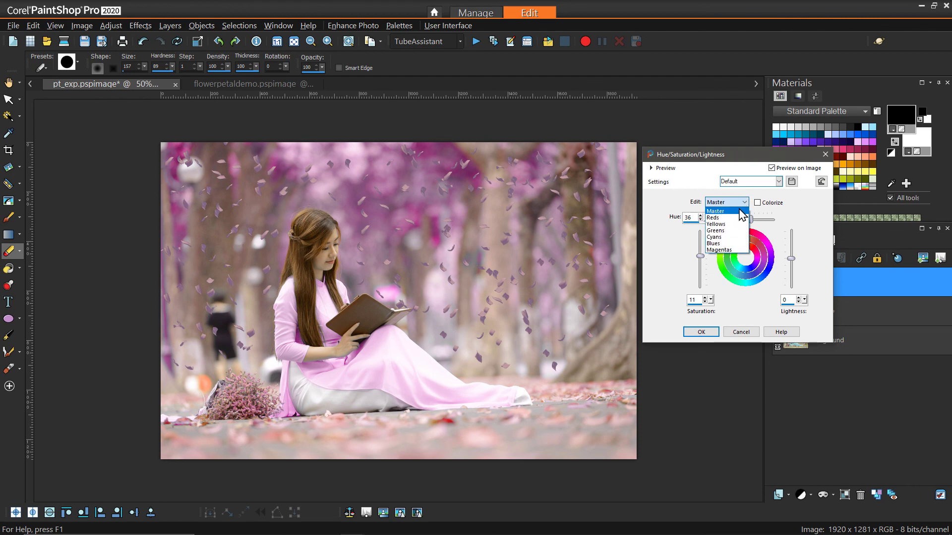
left_click(716, 219)
left_click_drag(701, 260, 706, 281)
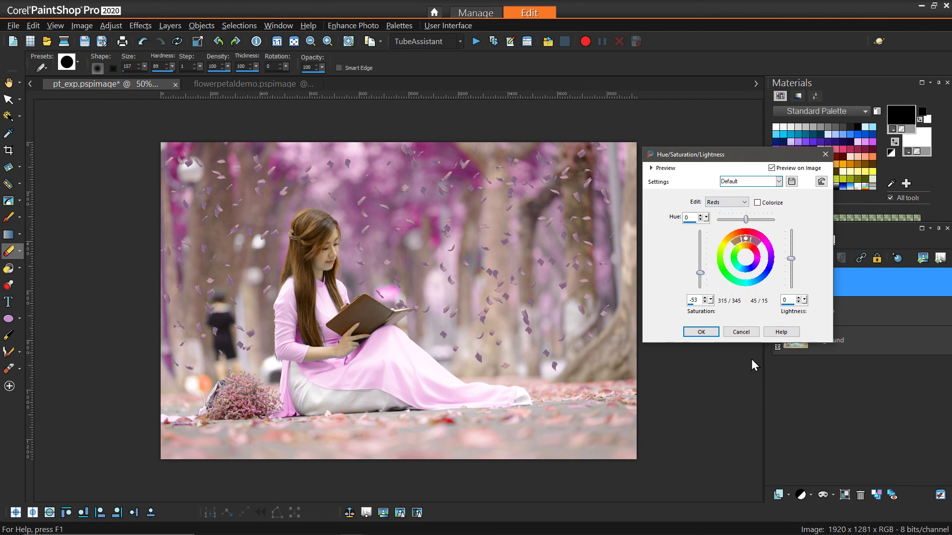
left_click(744, 203)
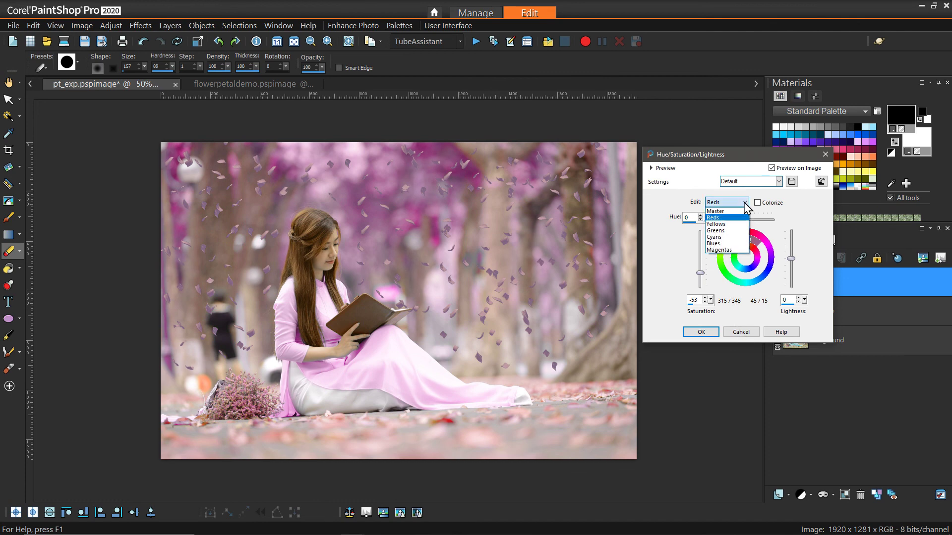
left_click(733, 224)
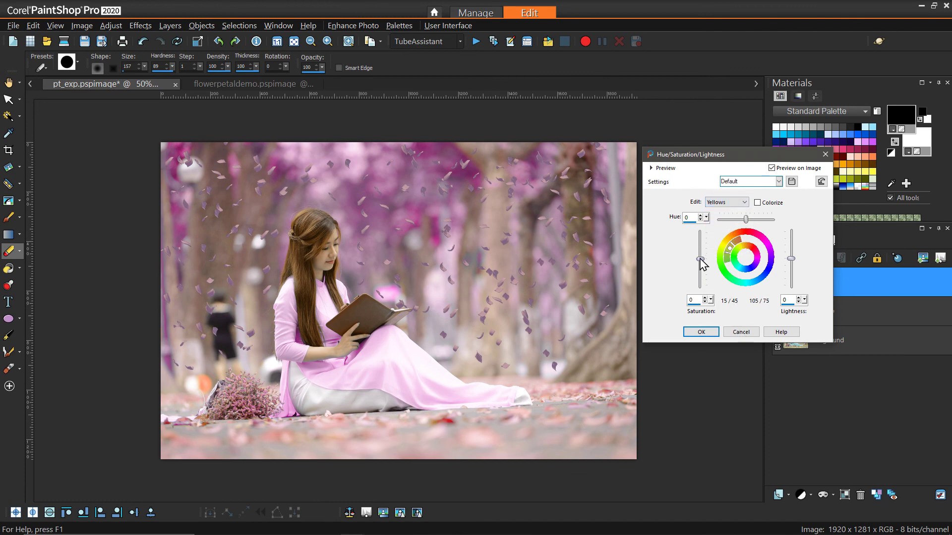
left_click_drag(701, 259, 701, 247)
Step: Set the Master range to Hue 57 and Saturation 36 and apply the recolour
left_click(745, 202)
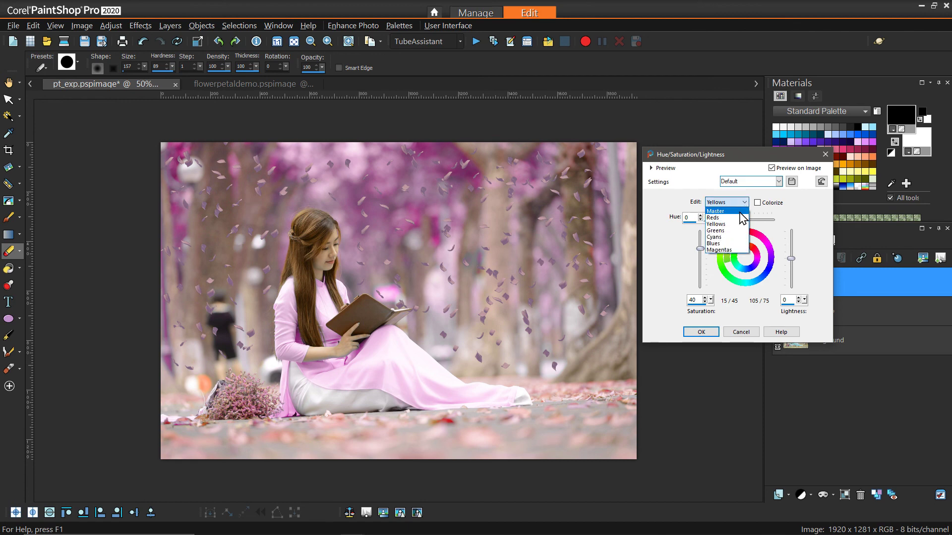
left_click(743, 202)
left_click(742, 202)
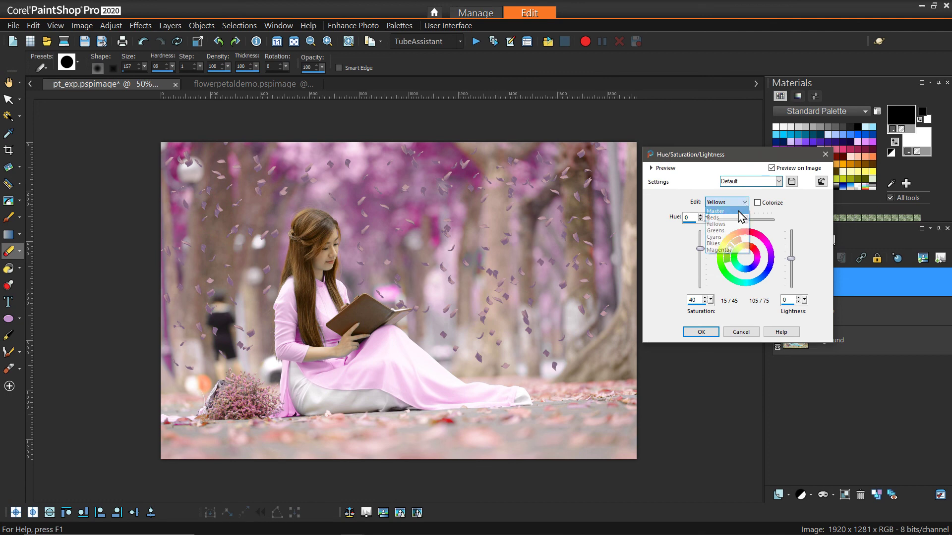
left_click(739, 211)
left_click_drag(752, 221, 755, 222)
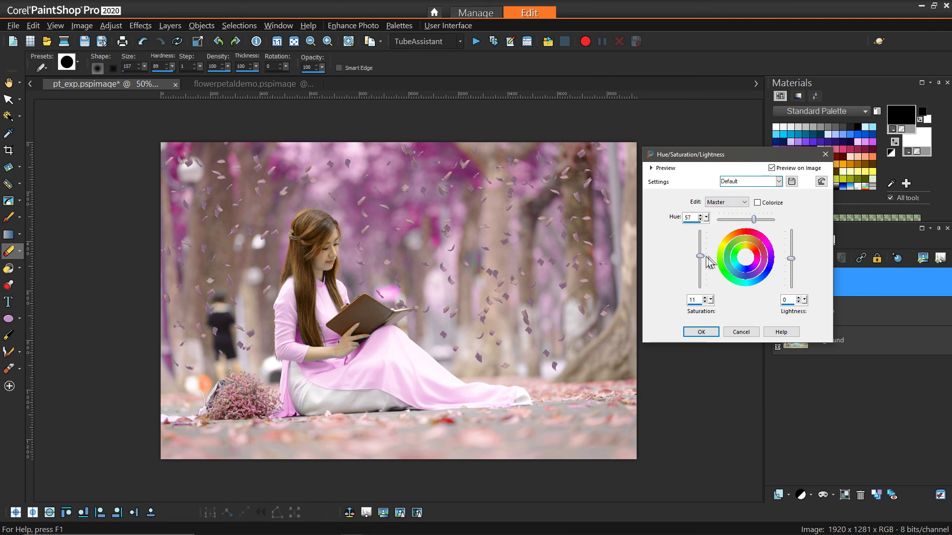
left_click_drag(700, 256, 701, 250)
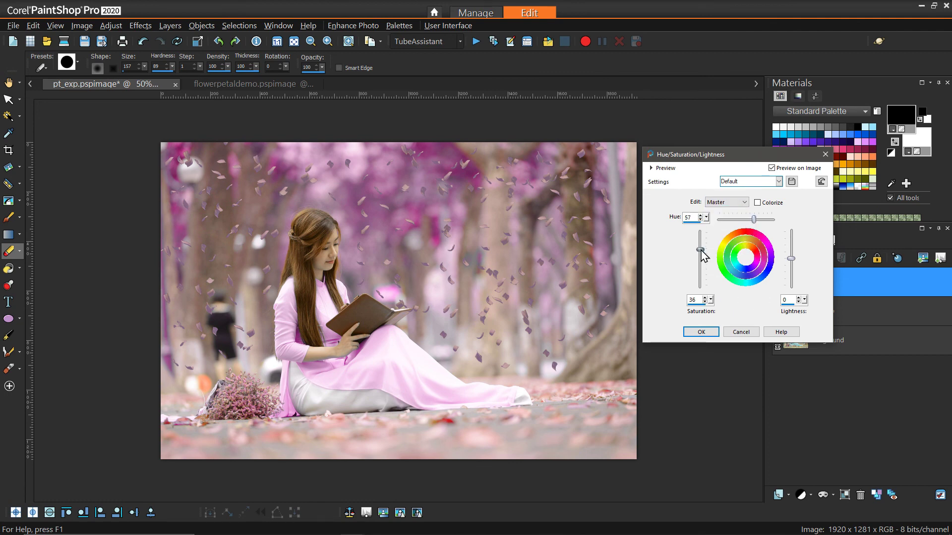
left_click(701, 332)
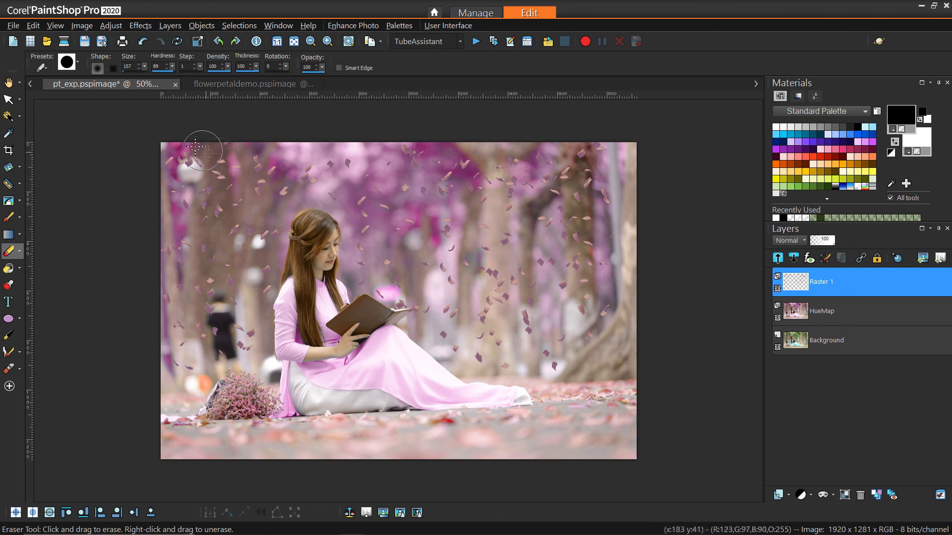
left_click(111, 26)
mouse_move(150, 131)
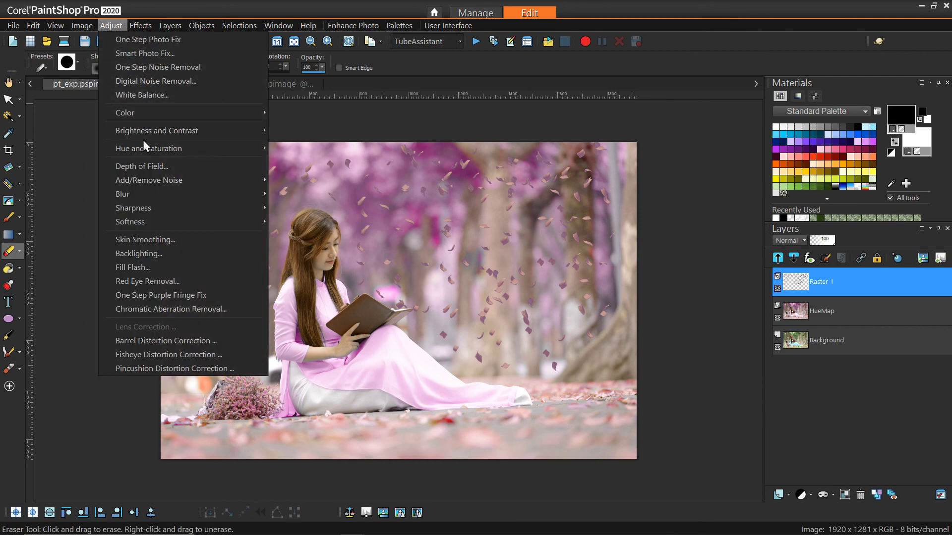
Step: Apply Levels reset to Default with the midtone lowered from 100 to 93
left_click(329, 241)
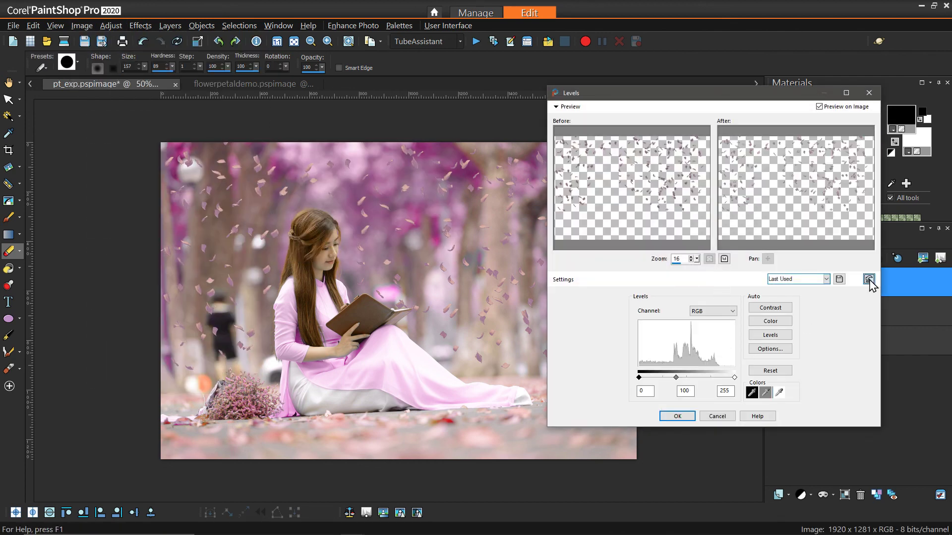
left_click(869, 280)
left_click_drag(683, 378, 677, 381)
left_click(677, 417)
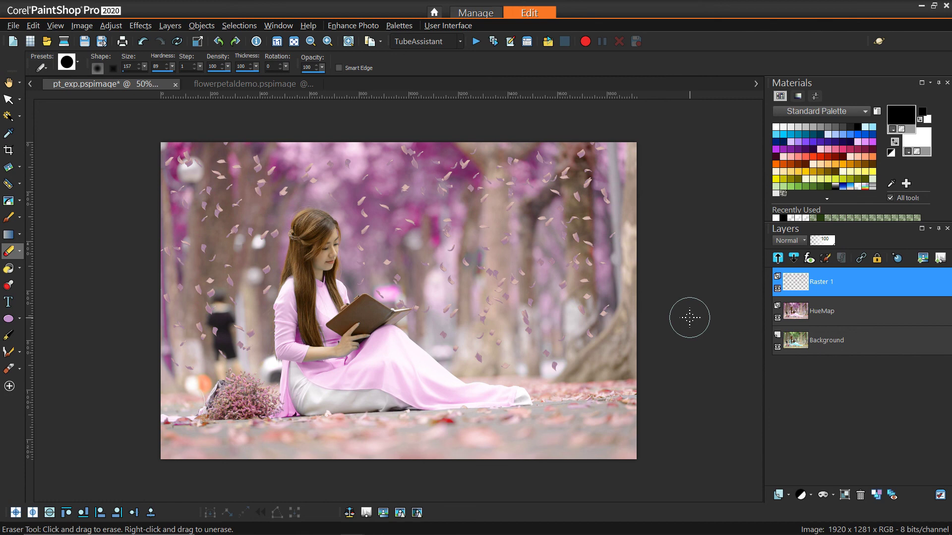
mouse_move(799, 294)
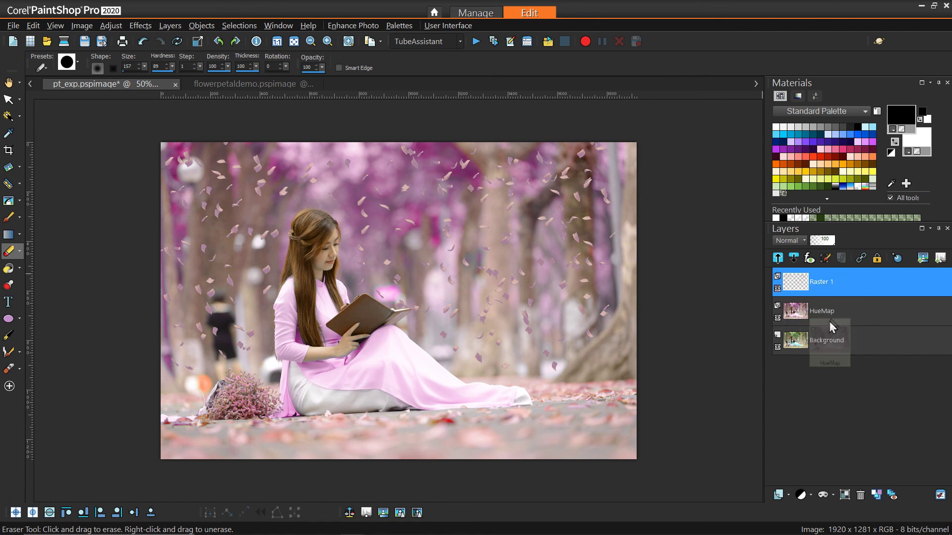
left_click(112, 26)
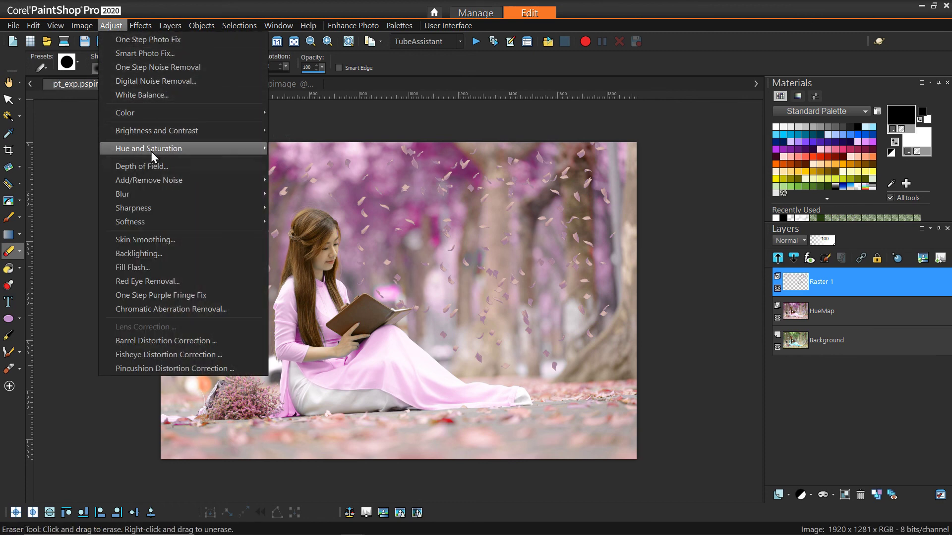
Step: Apply a Gaussian Blur with radius 5.00 to the Raster 1 petals
mouse_move(150, 149)
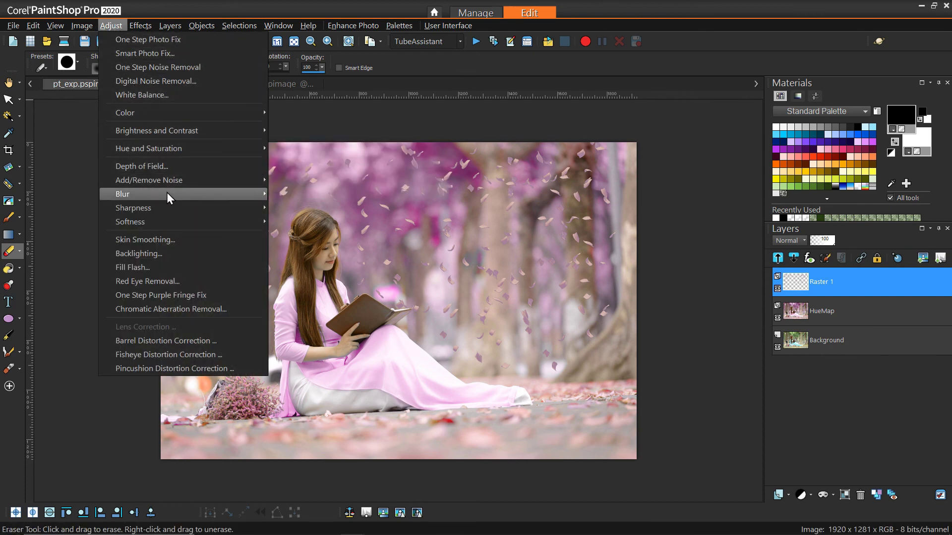
mouse_move(243, 193)
left_click(318, 236)
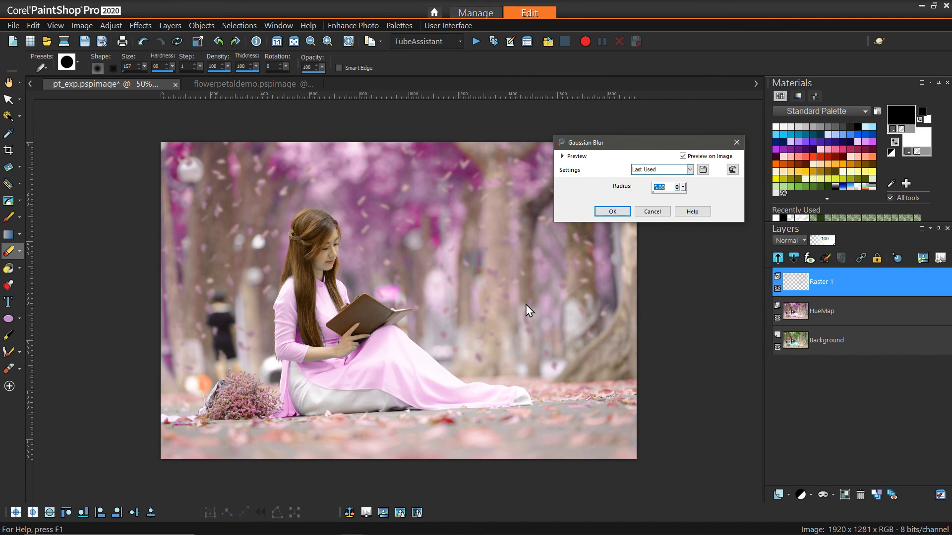
left_click(611, 211)
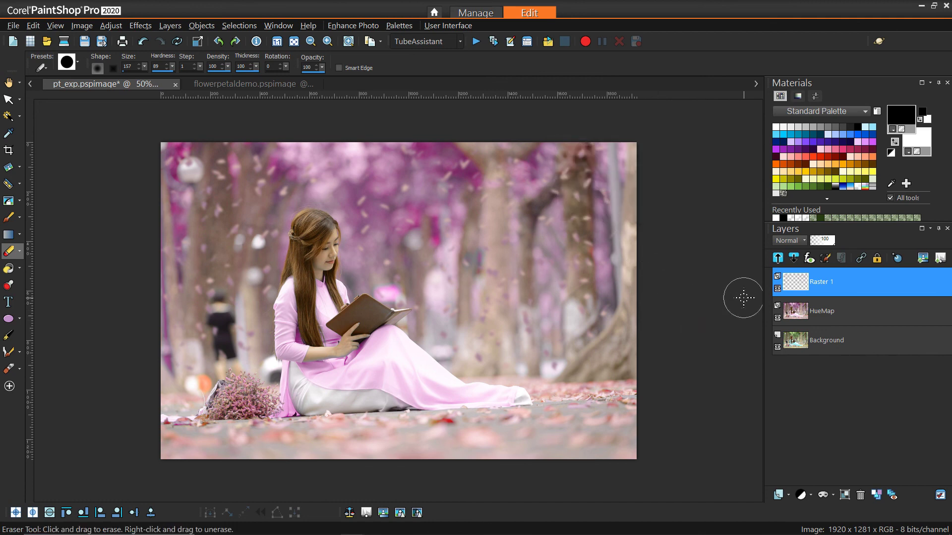
mouse_move(843, 278)
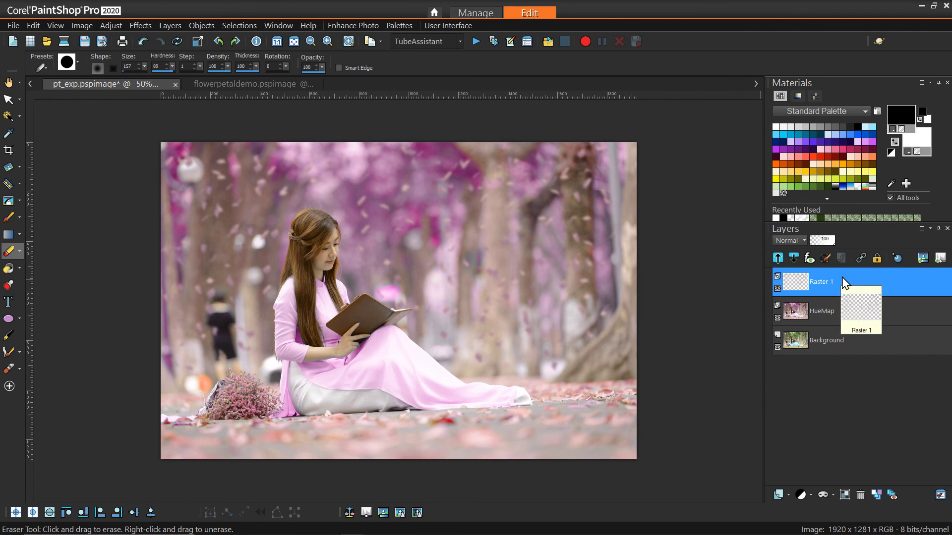
left_click(789, 495)
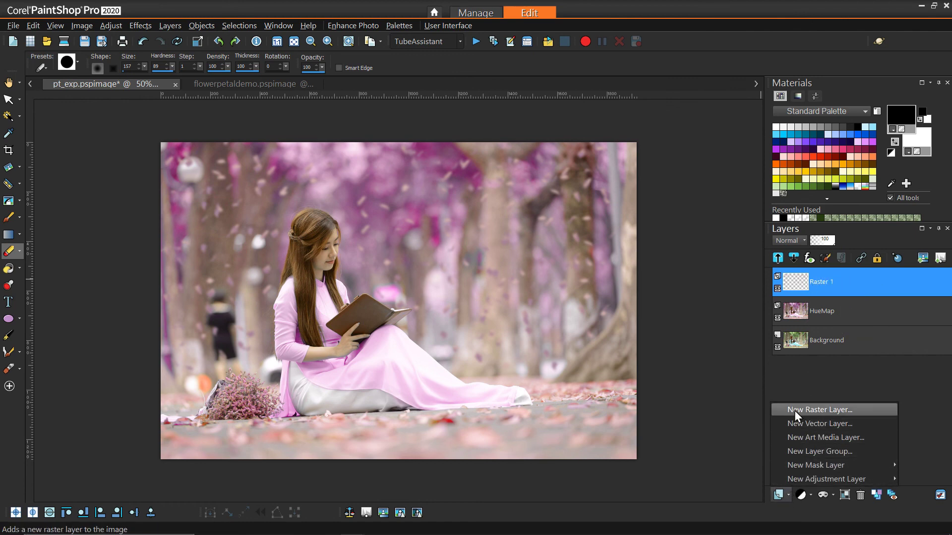
Step: Add Raster 2 and paint enlarged Picture Tube petals down the left edge, right half and dress
left_click(795, 411)
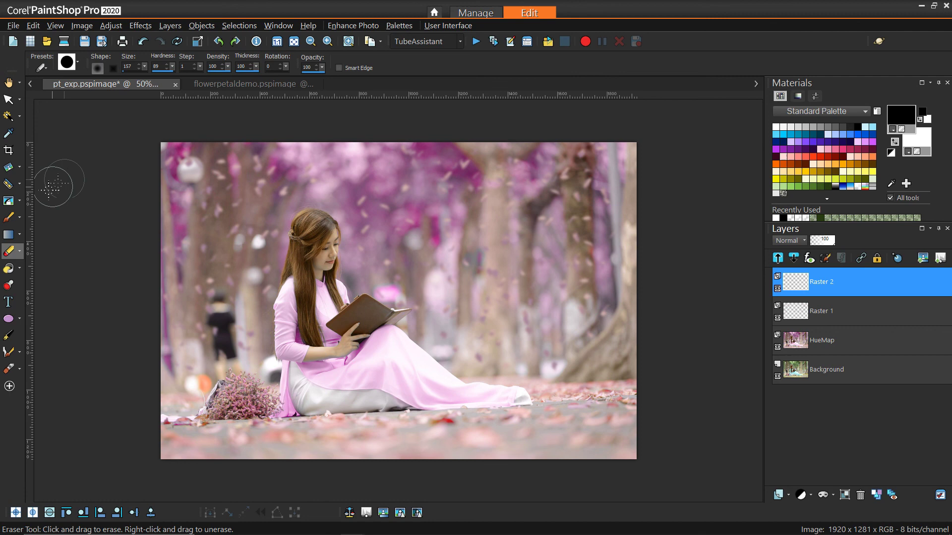
left_click(8, 285)
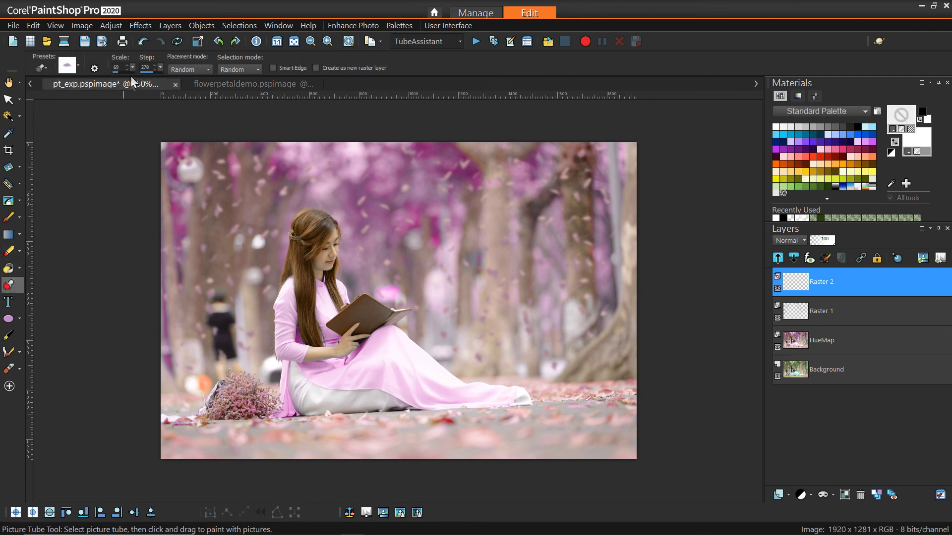
left_click_drag(133, 66, 137, 66)
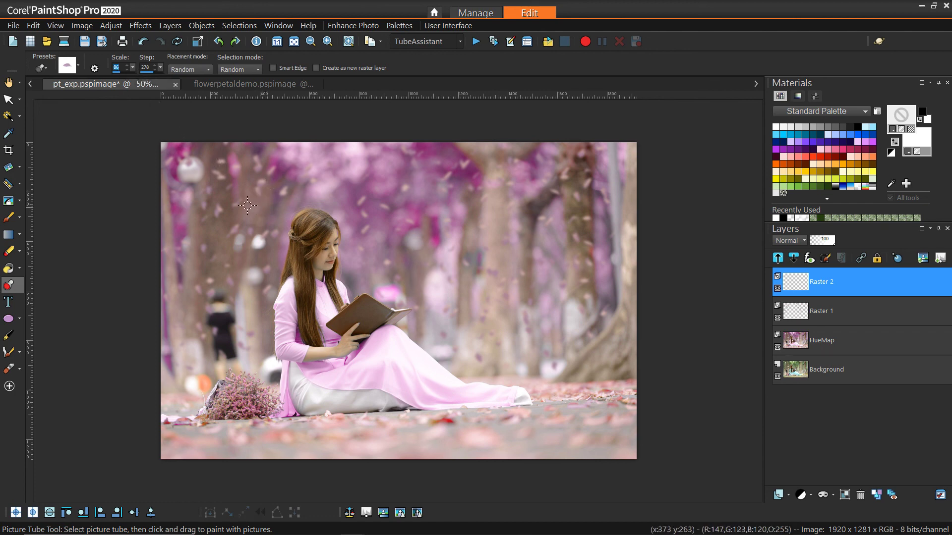
mouse_move(183, 135)
left_mouse_down()
mouse_move(201, 180)
mouse_move(193, 342)
mouse_move(223, 337)
left_mouse_up()
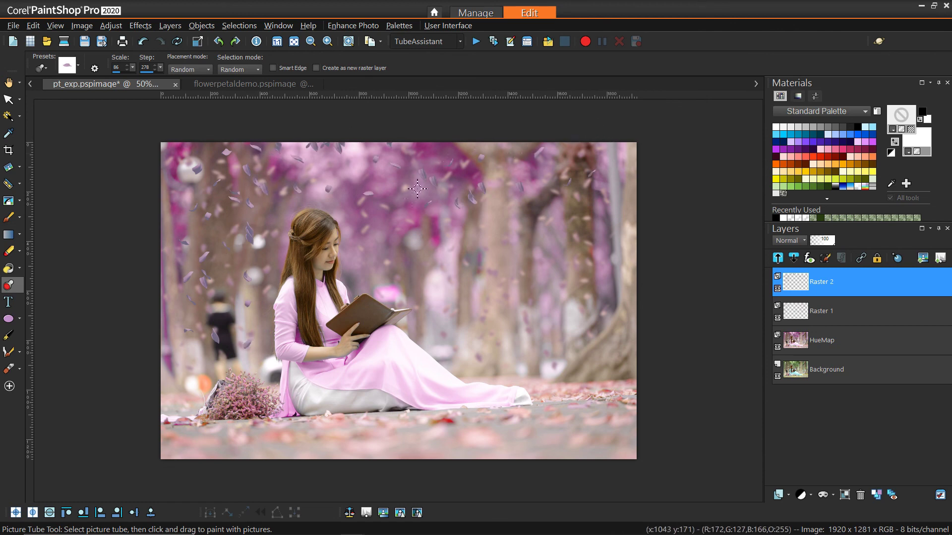
mouse_move(476, 297)
left_mouse_down()
mouse_move(495, 258)
mouse_move(535, 223)
mouse_move(571, 238)
mouse_move(627, 162)
mouse_move(615, 283)
mouse_move(571, 347)
mouse_move(436, 278)
mouse_move(471, 337)
mouse_move(491, 171)
left_mouse_up()
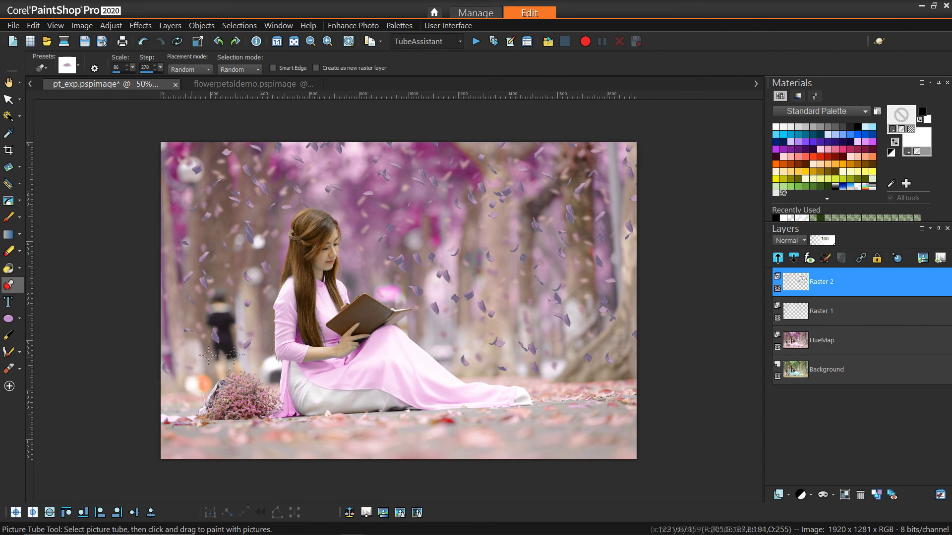
mouse_move(371, 368)
left_mouse_down()
mouse_move(563, 367)
mouse_move(342, 343)
left_mouse_up()
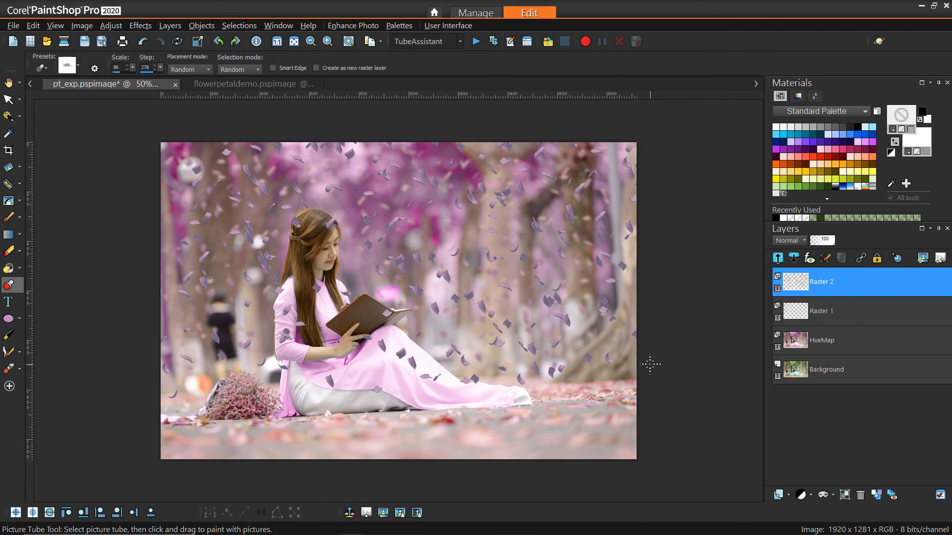
Step: Recolour the Raster 2 petals pink with Hue/Saturation/Lightness at Hue 57, Saturation 36
left_click(104, 25)
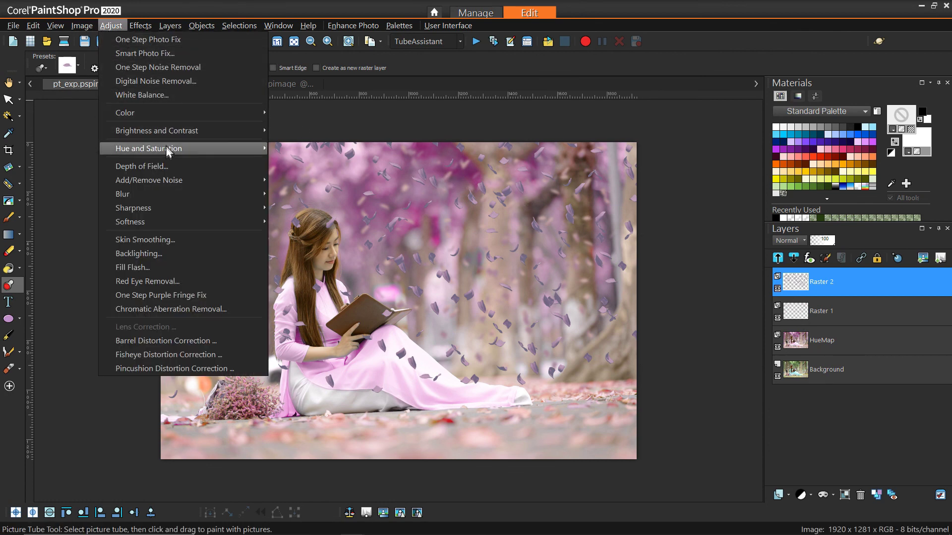
mouse_move(168, 151)
left_click(314, 158)
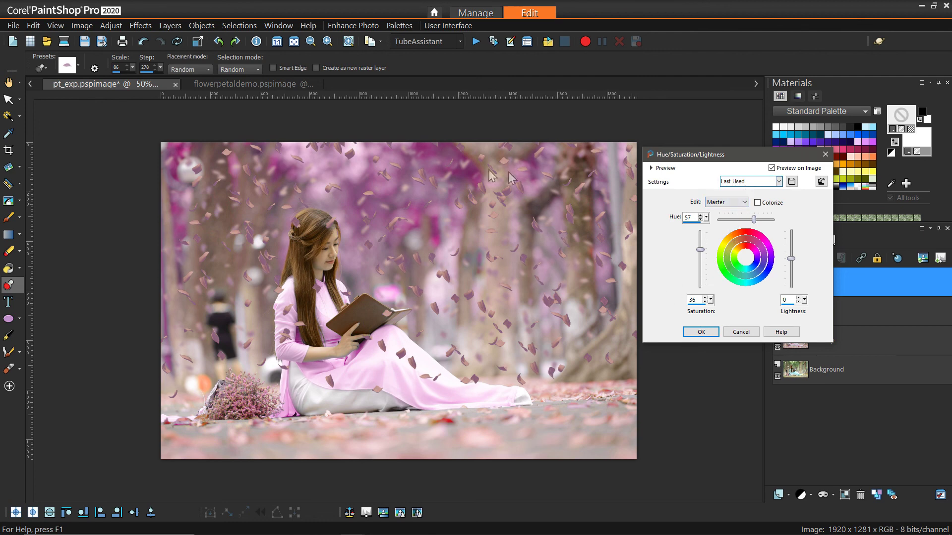
left_click(701, 331)
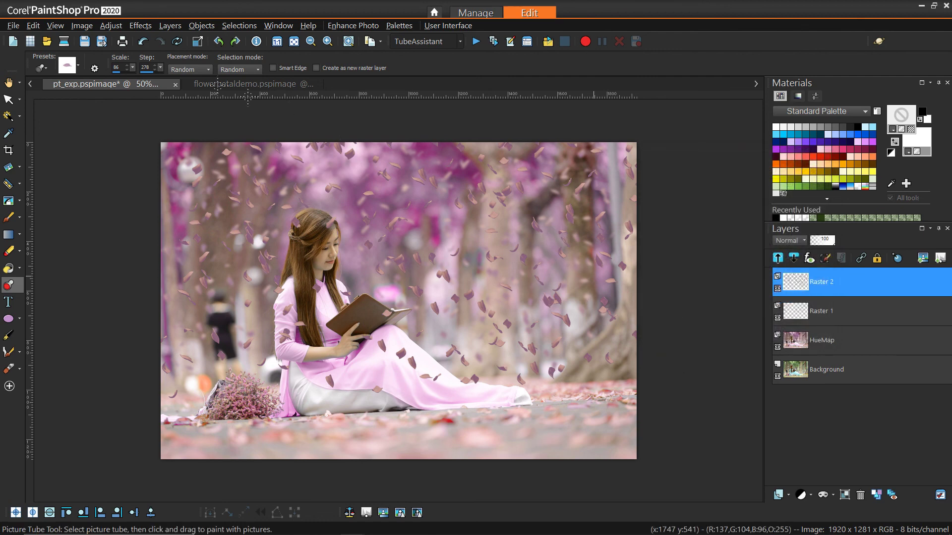
Step: Apply Levels with midtone 93 to the Raster 2 petals
left_click(110, 25)
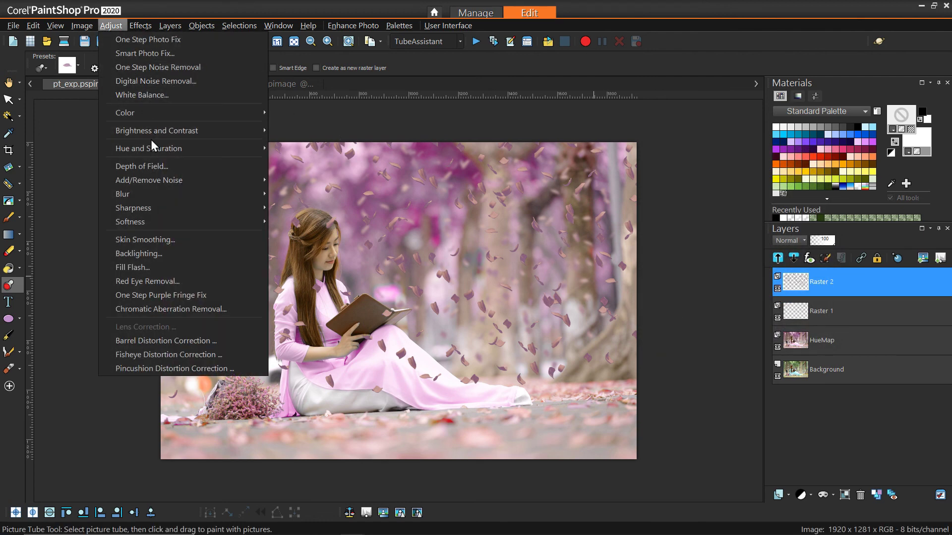
mouse_move(154, 130)
left_click(324, 239)
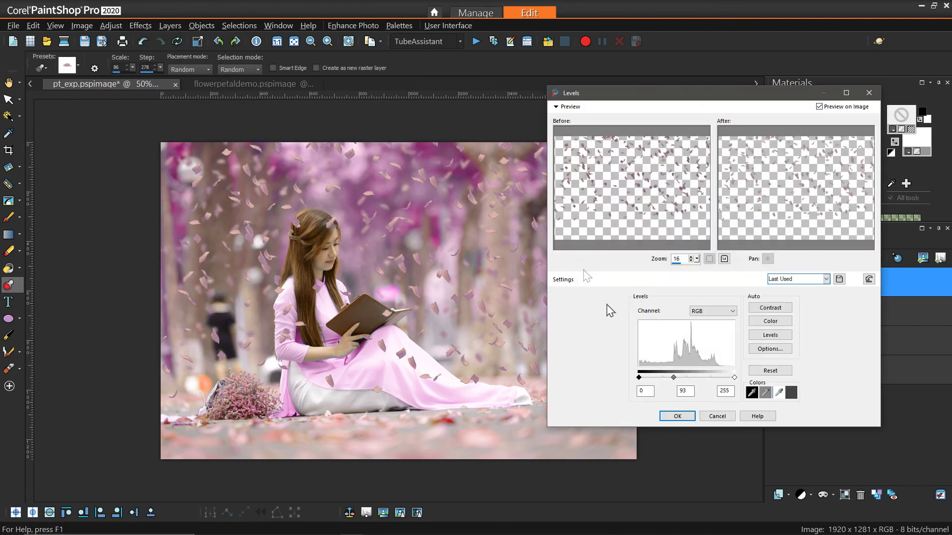
left_click(675, 416)
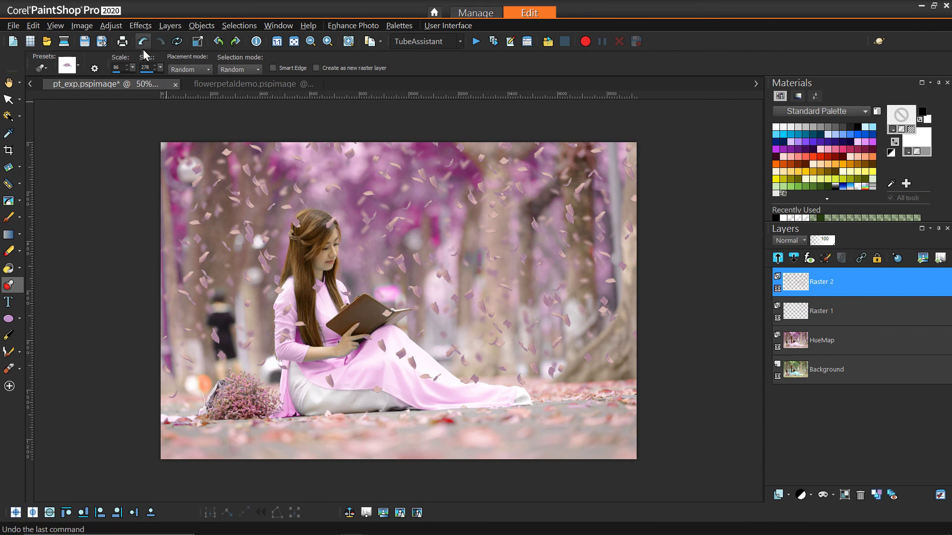
Step: Apply Blur More to the Raster 2 petals
left_click(107, 28)
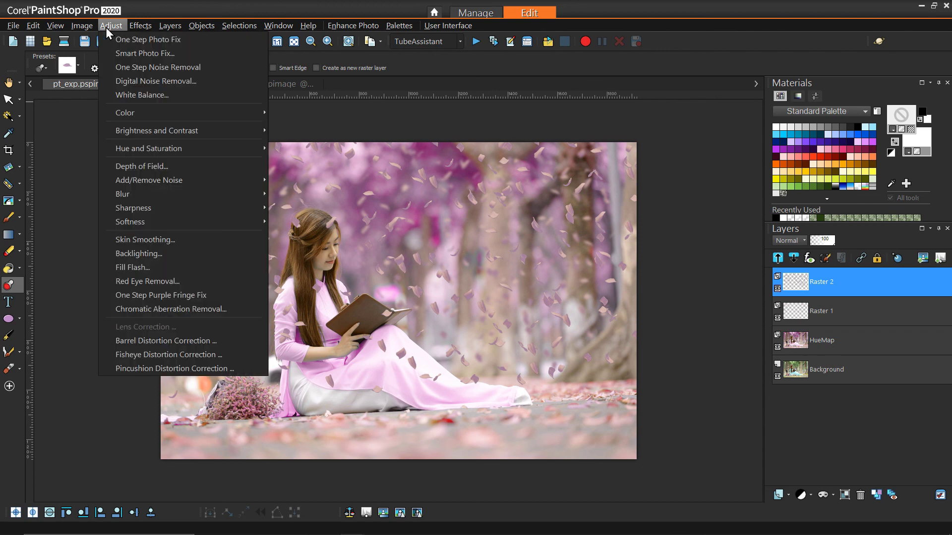
mouse_move(149, 199)
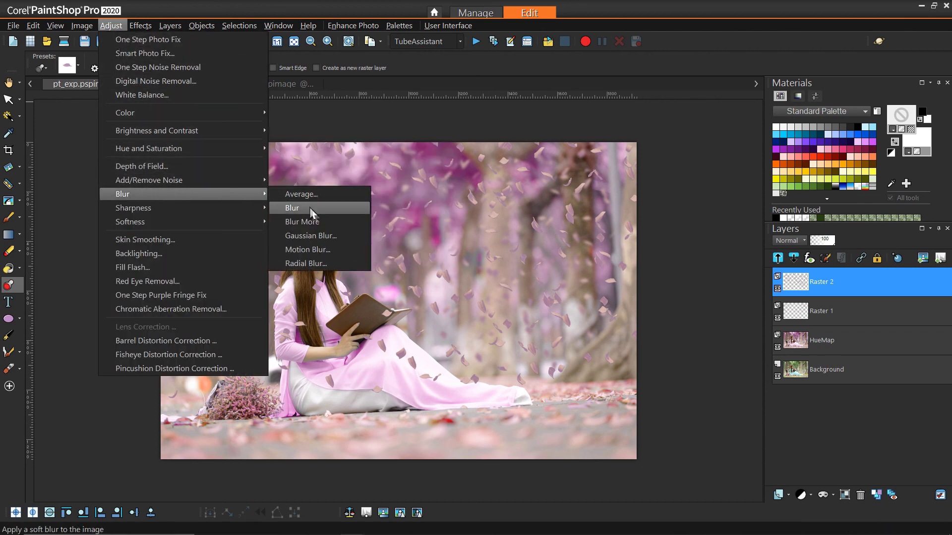
left_click(318, 224)
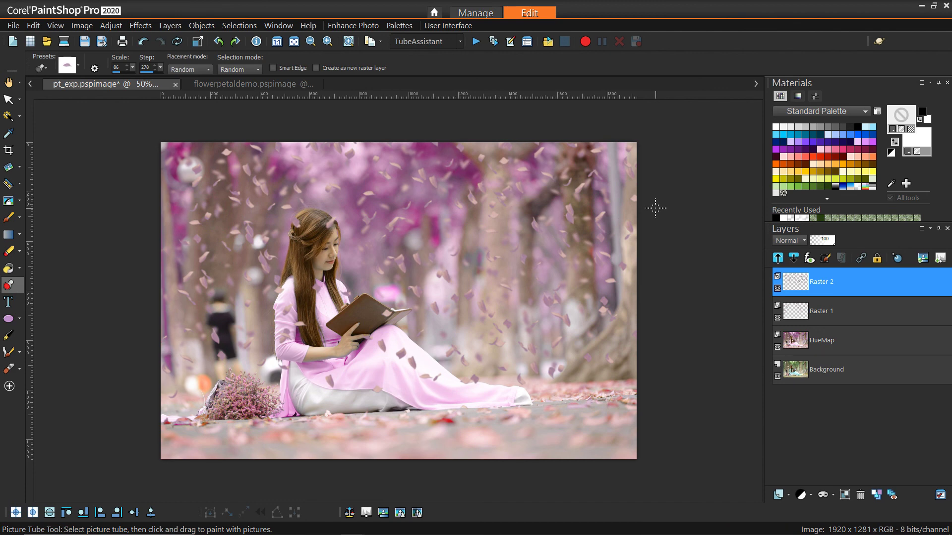
Step: Add a new Raster 3 layer and enlarge the Picture Tube scale with a test stroke
left_click(788, 495)
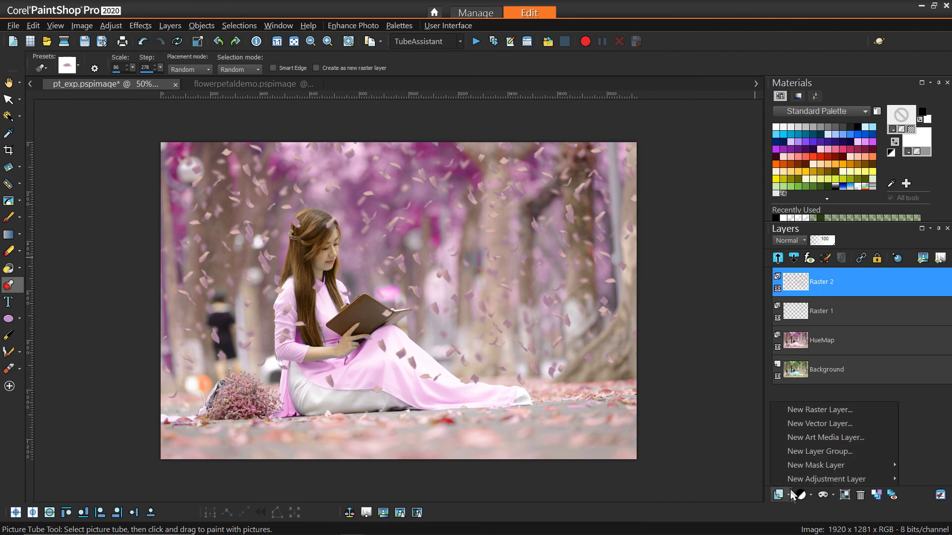
left_click(801, 410)
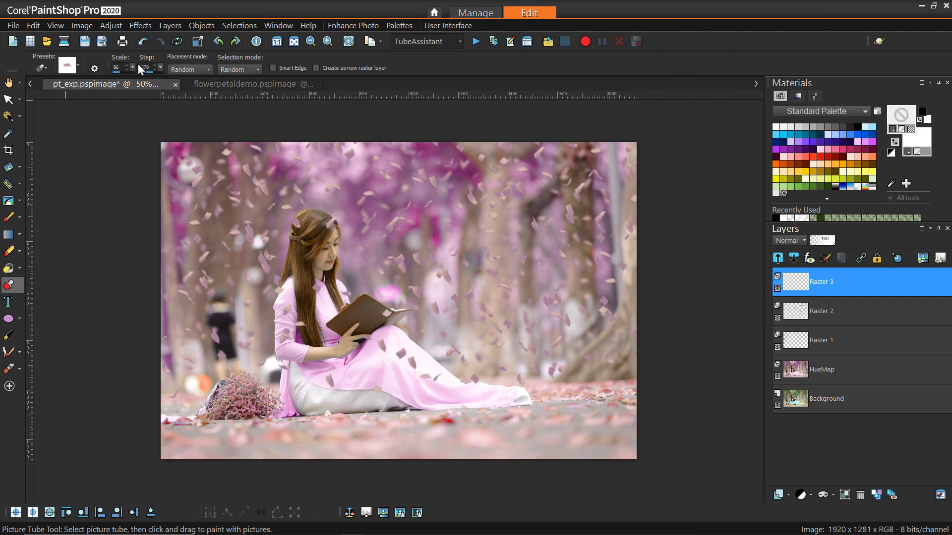
left_click_drag(134, 66, 139, 67)
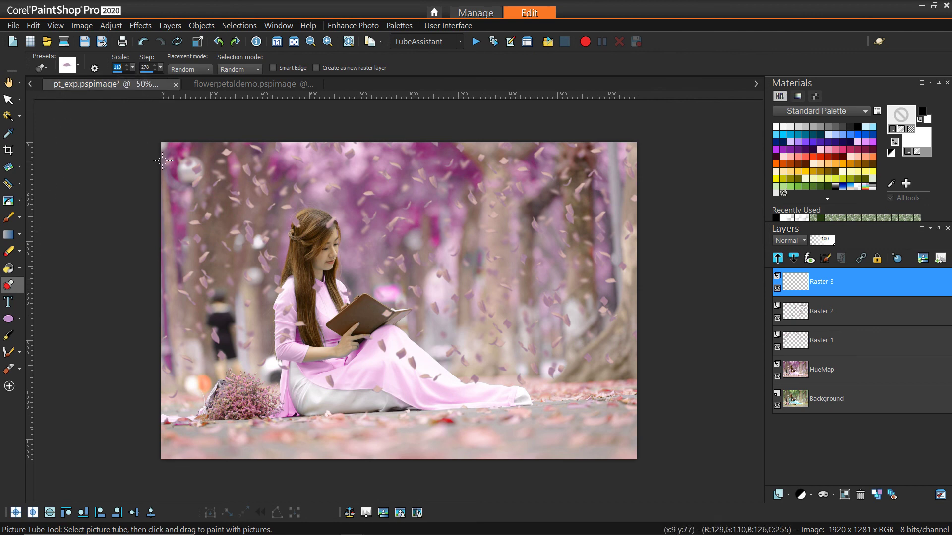
mouse_move(317, 169)
left_mouse_down()
mouse_move(538, 257)
mouse_move(491, 209)
mouse_move(227, 105)
left_mouse_up()
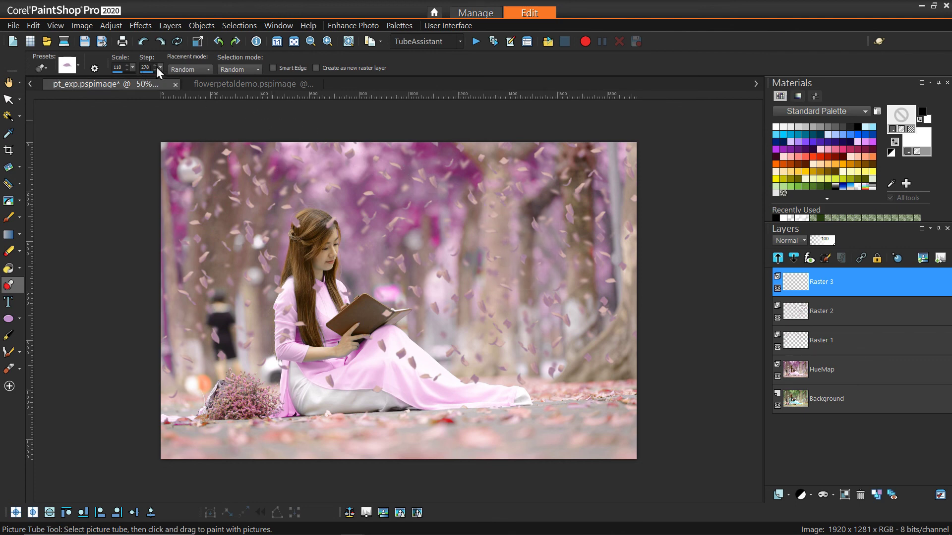
Step: Set the petal Step to 500 and paint large petals toward the right edge and dress
left_click_drag(174, 75, 138, 75)
left_click_drag(198, 159, 637, 283)
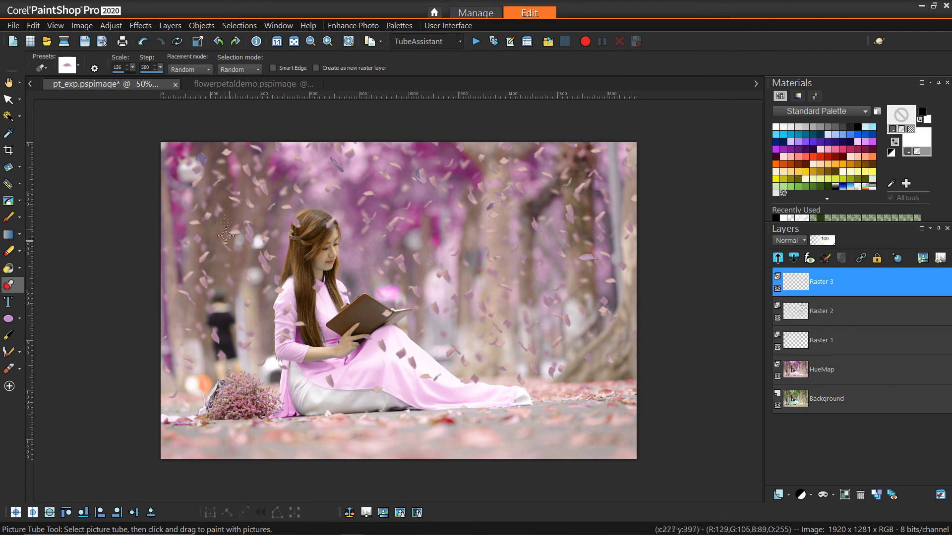
left_click(483, 352)
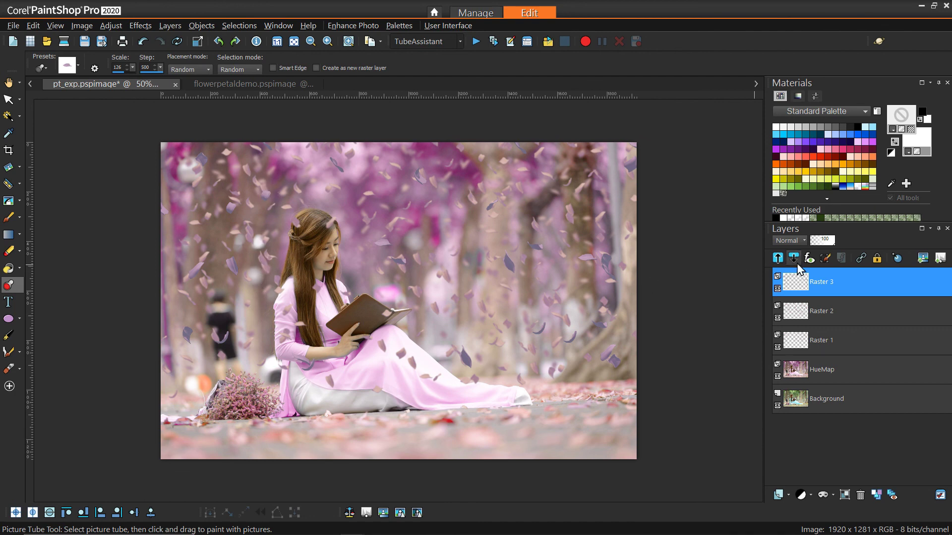
mouse_move(843, 285)
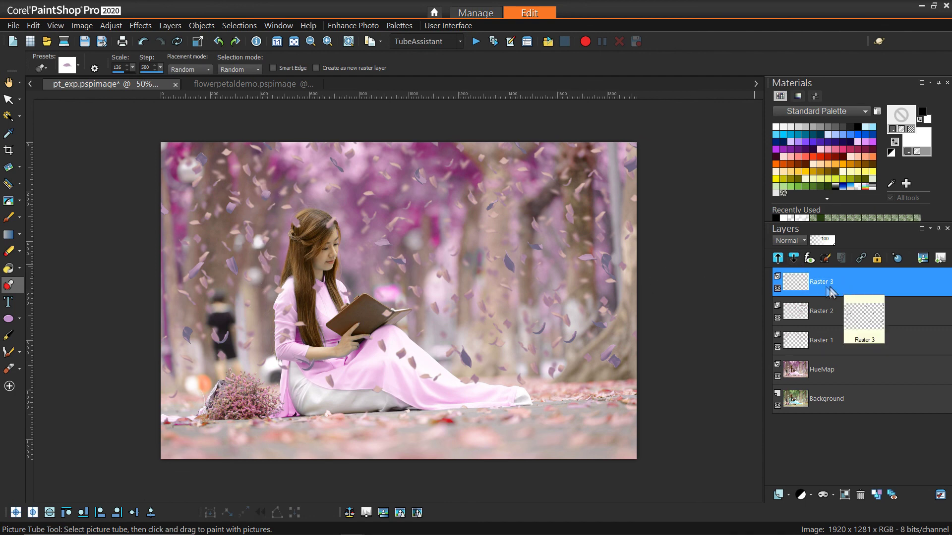
mouse_move(853, 343)
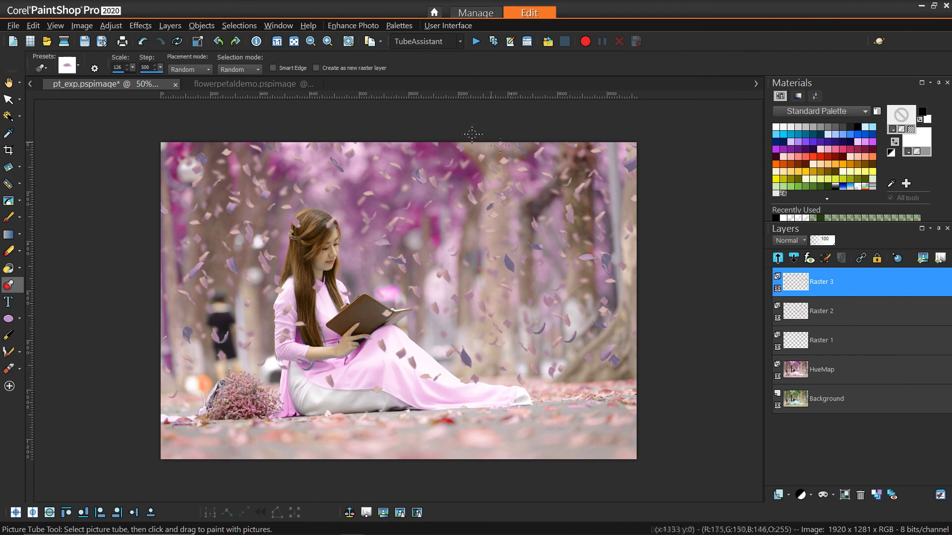
left_click(109, 23)
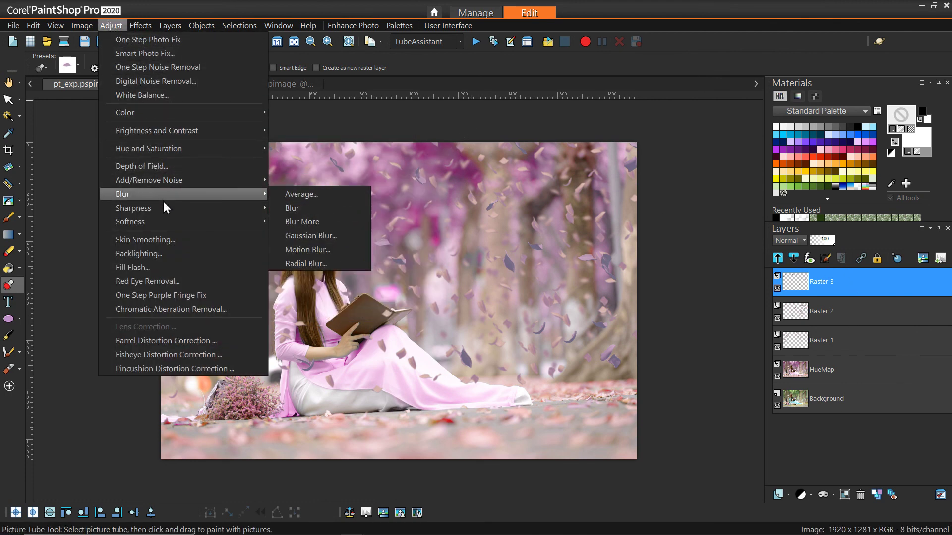
Step: Gaussian-blur the Raster 3 petals and recolour them with Hue 57, Saturation 36
left_click(297, 236)
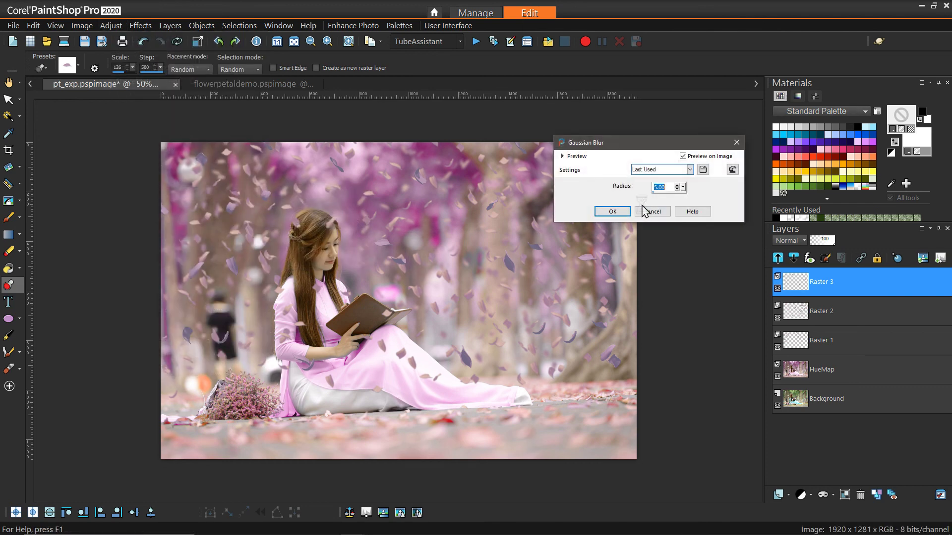
left_click(614, 212)
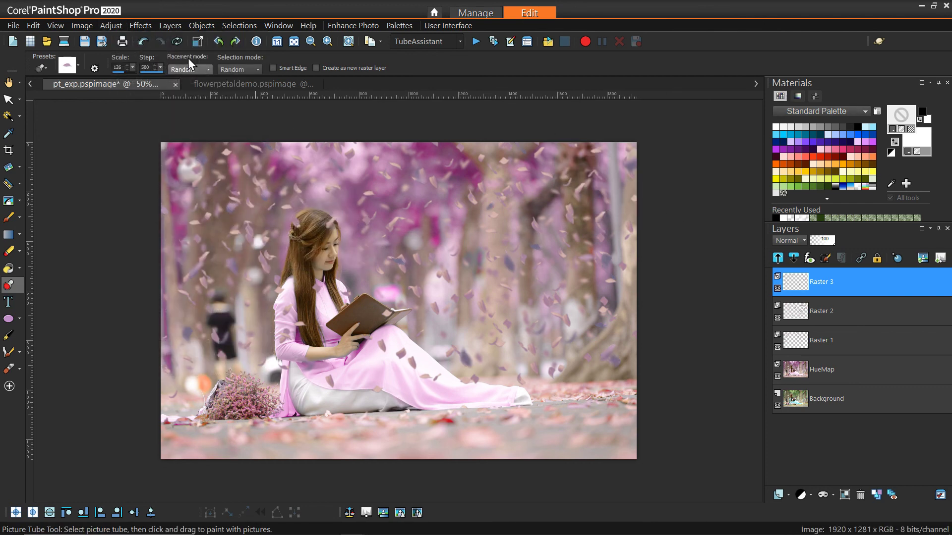
left_click(109, 25)
mouse_move(155, 149)
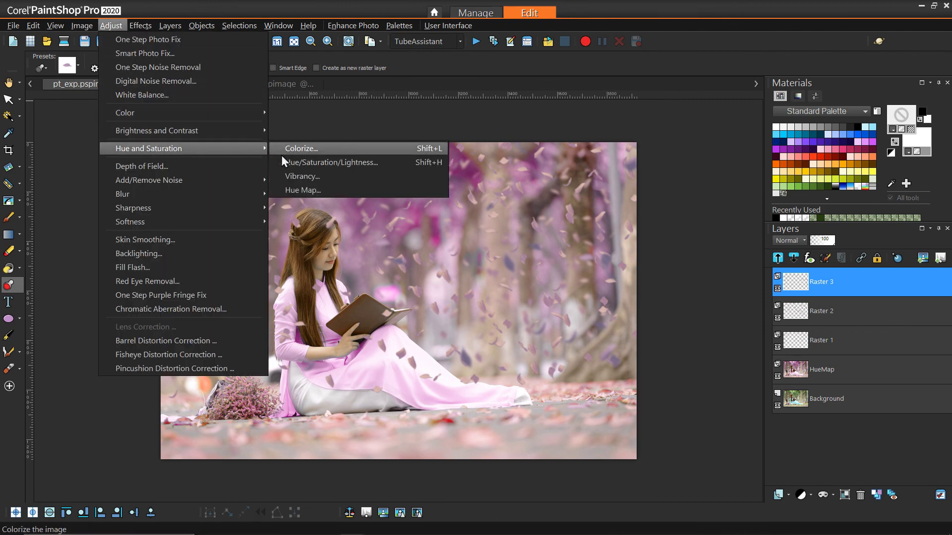
left_click(290, 162)
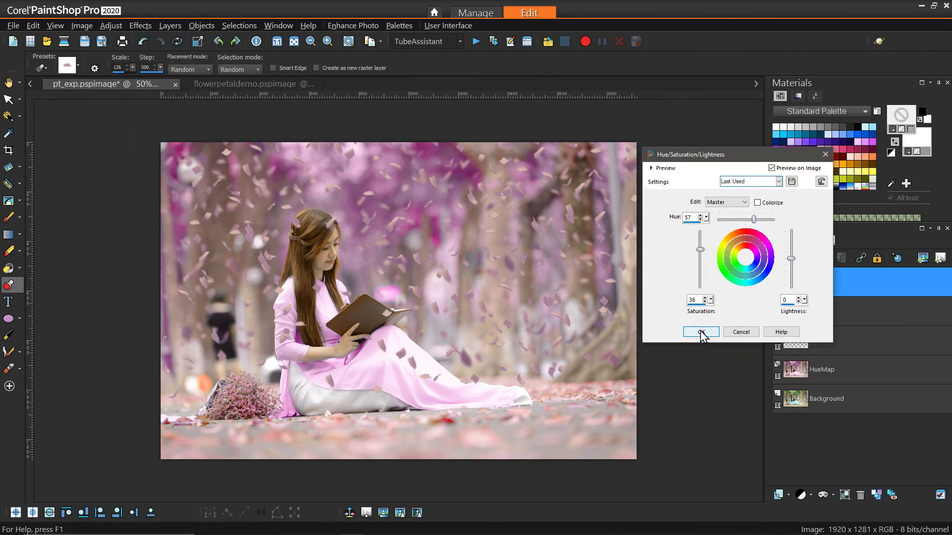
left_click(701, 332)
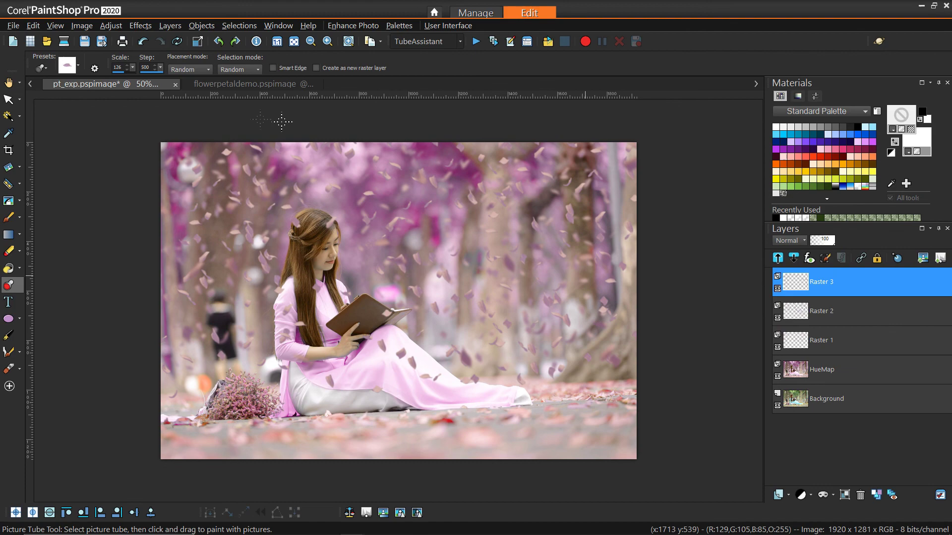
Step: Apply Levels with midtone 93 to the Raster 3 petals
left_click(110, 28)
mouse_move(148, 135)
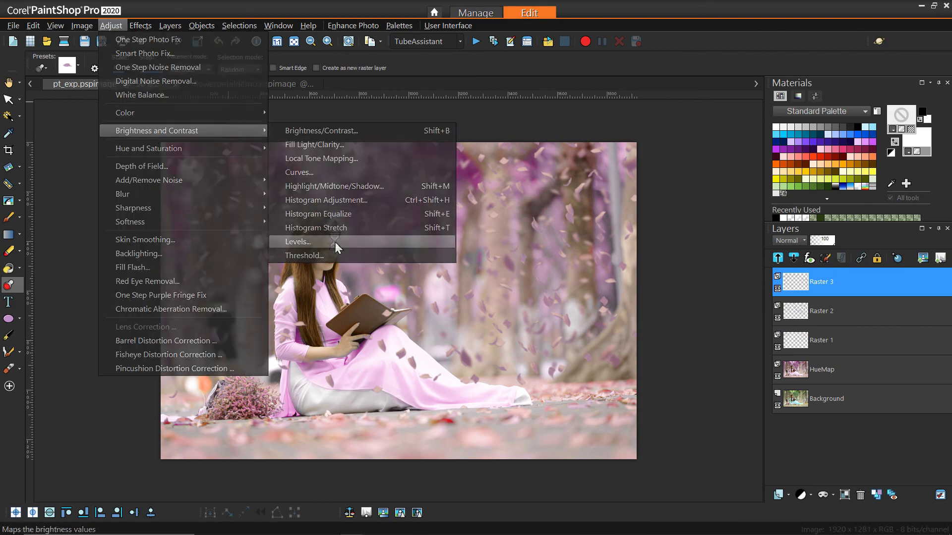
left_click(335, 242)
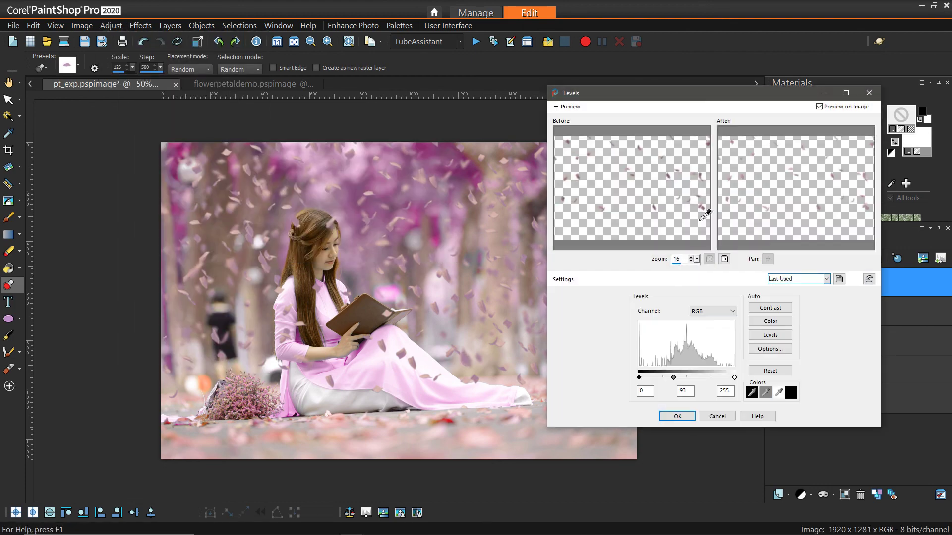
left_click(677, 416)
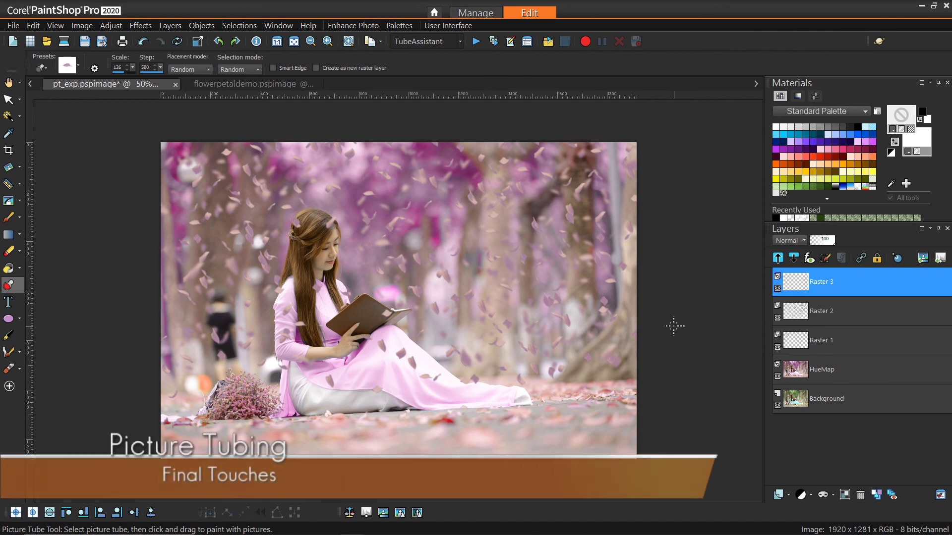
Step: Add a new raster layer and set the foreground material to the transparent-to-white Vignette_W gradient
left_click(789, 496)
left_click(788, 409)
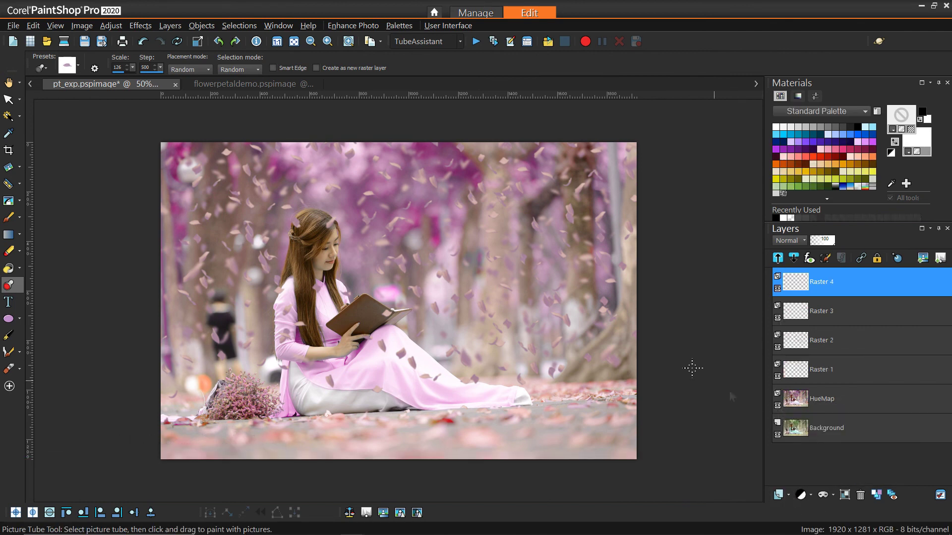
key("f")
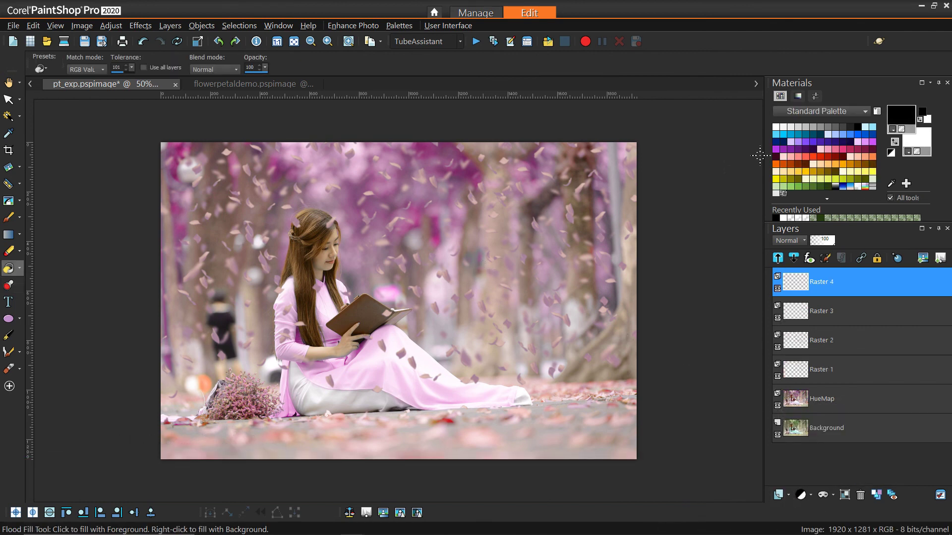
left_click(901, 109)
left_click(428, 161)
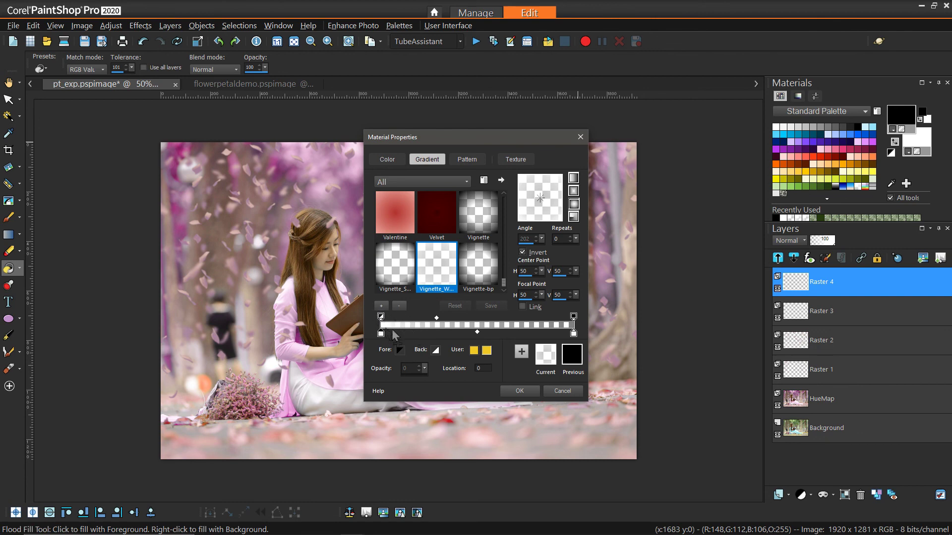
left_click(519, 391)
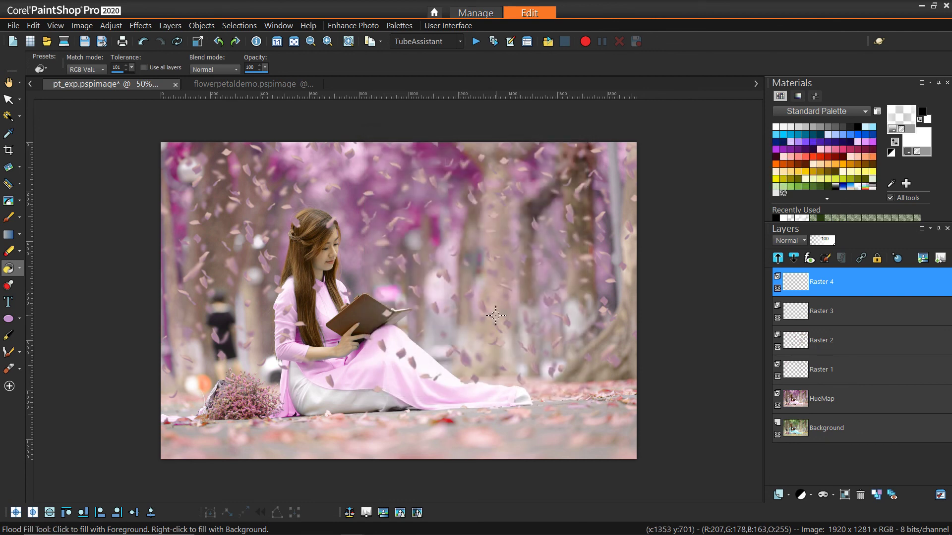
Step: Fill Raster 4 with the white vignette, drop its opacity to 67, and select HueMap
left_click(415, 265)
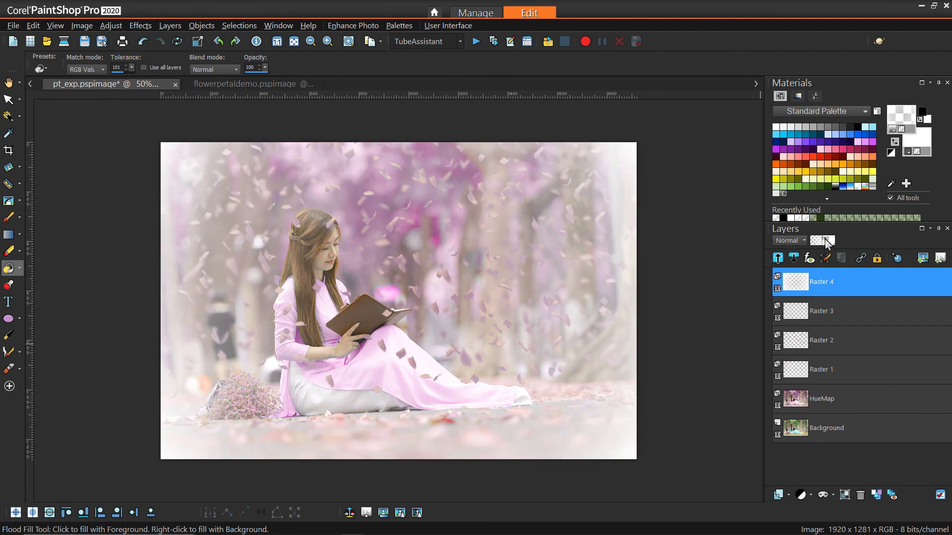
left_click_drag(834, 236, 829, 242)
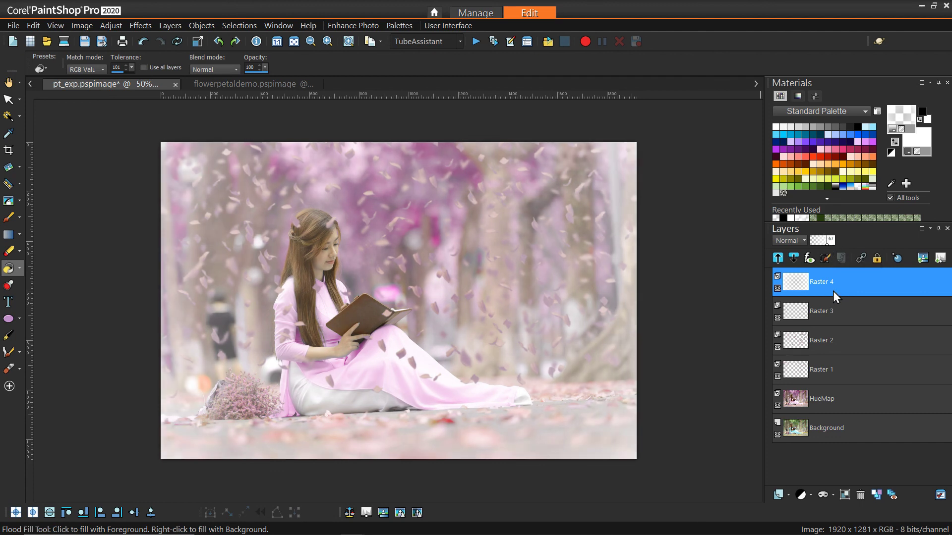
left_click(834, 402)
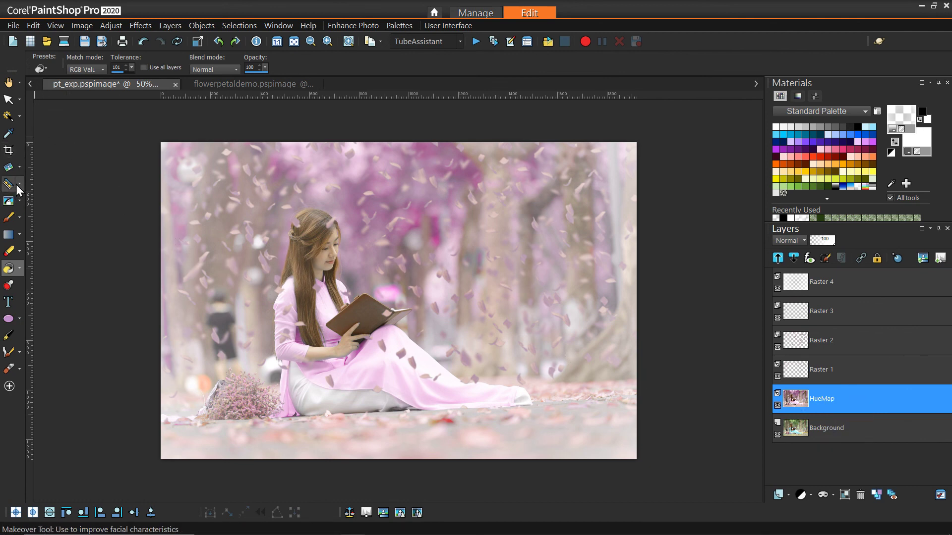
Step: With the Clone Brush, sample nearby background and paint over the standing figure on the left
mouse_move(17, 174)
mouse_move(18, 205)
left_click(53, 201)
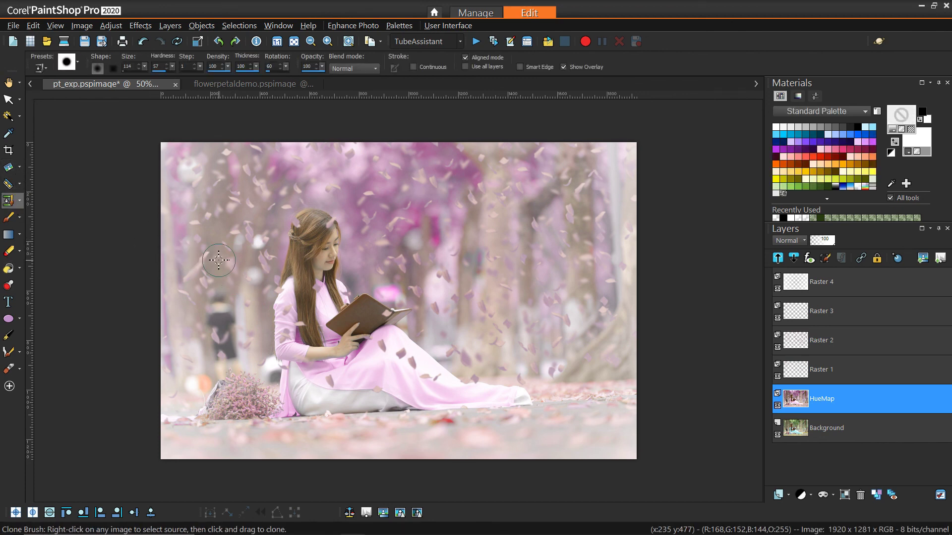
right_click(219, 314)
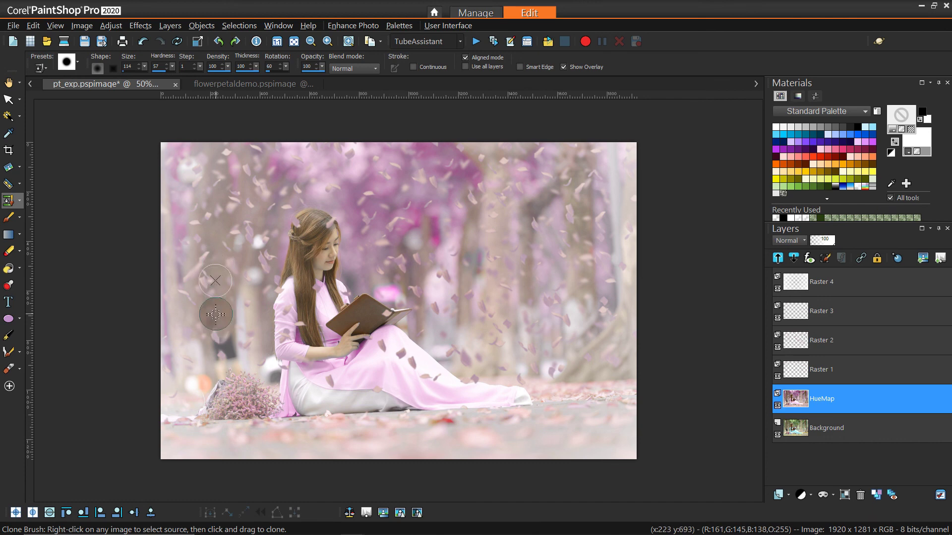
mouse_move(221, 352)
left_mouse_down()
mouse_move(228, 264)
mouse_move(216, 299)
mouse_move(213, 274)
left_mouse_up()
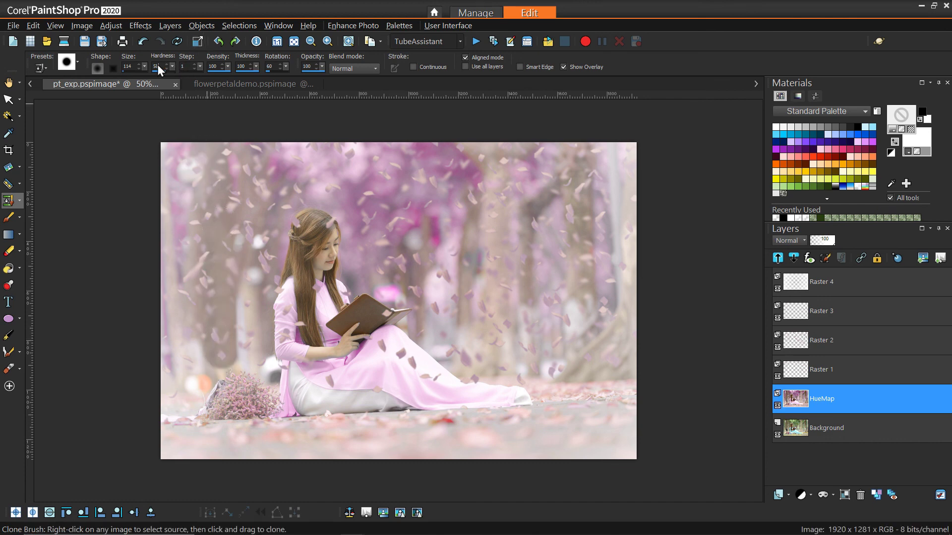
Step: Lower the clone brush hardness to 32 and set a new source near the figure
left_click_drag(171, 72, 159, 72)
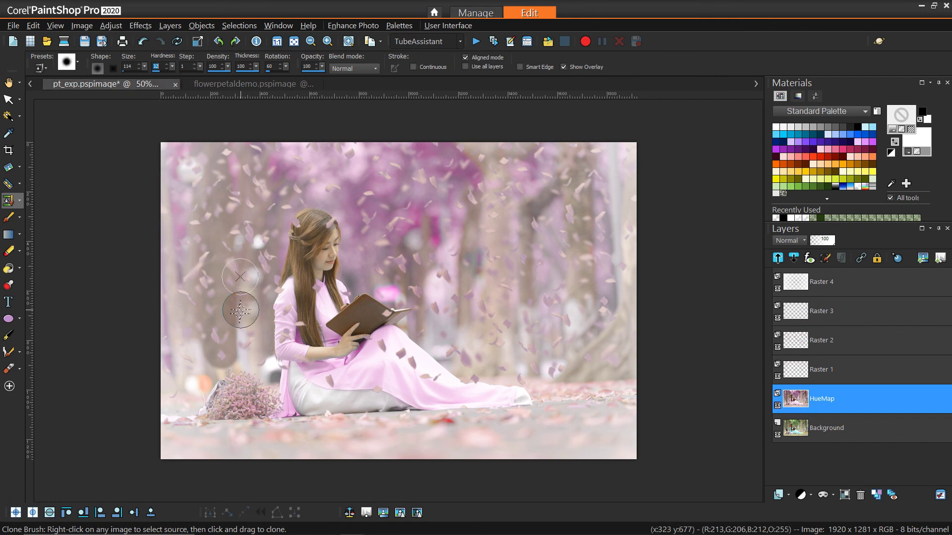
right_click(212, 350)
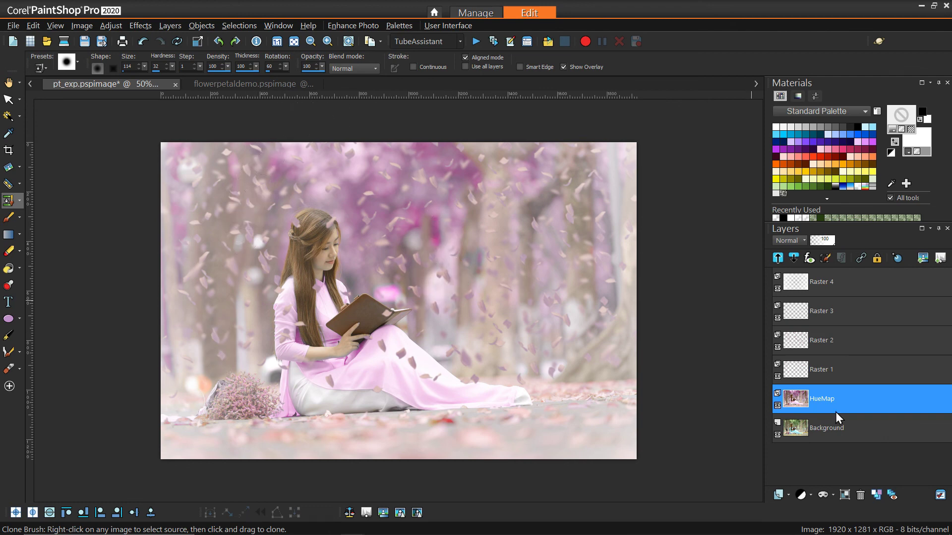
right_click(820, 407)
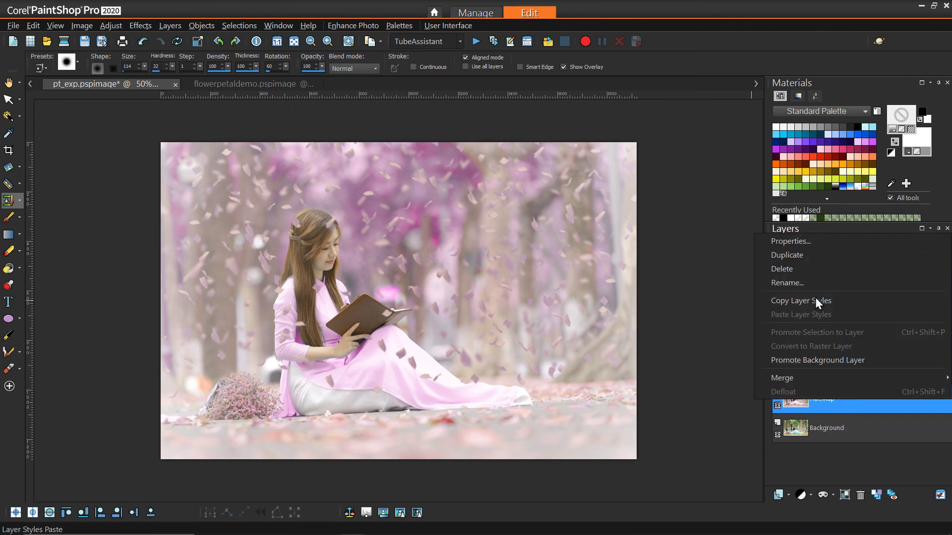
Step: Duplicate HueMap, apply a radius-5 Gaussian Blur to the copy, and set its opacity to 53
left_click(814, 256)
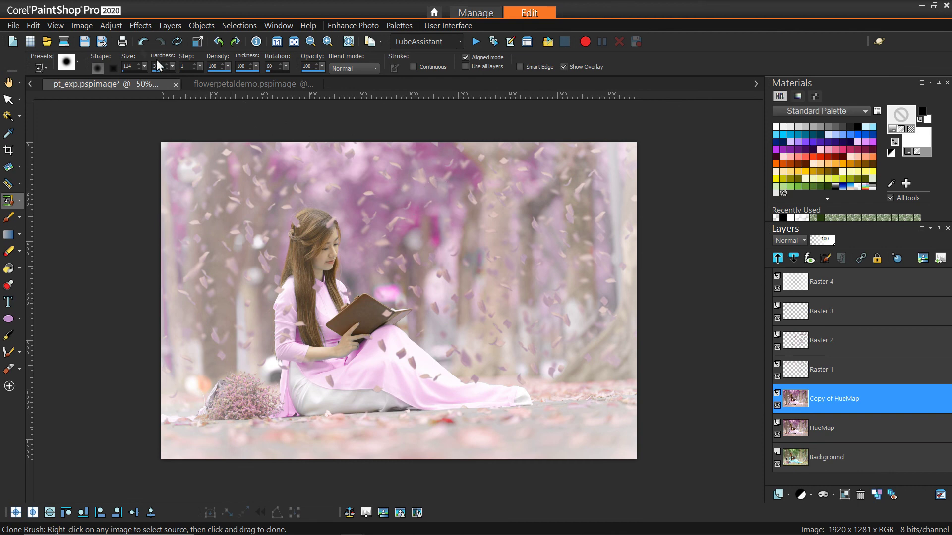
left_click(111, 25)
mouse_move(171, 198)
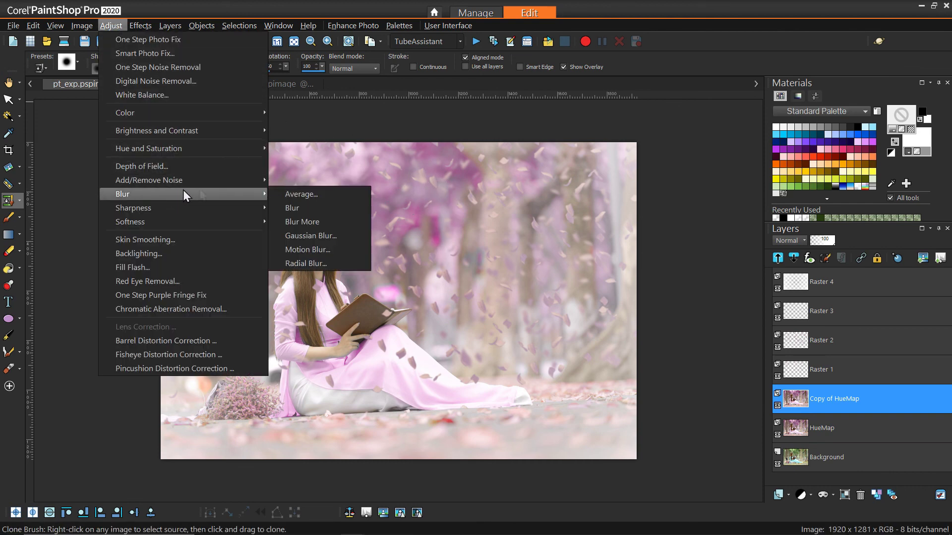
left_click(317, 223)
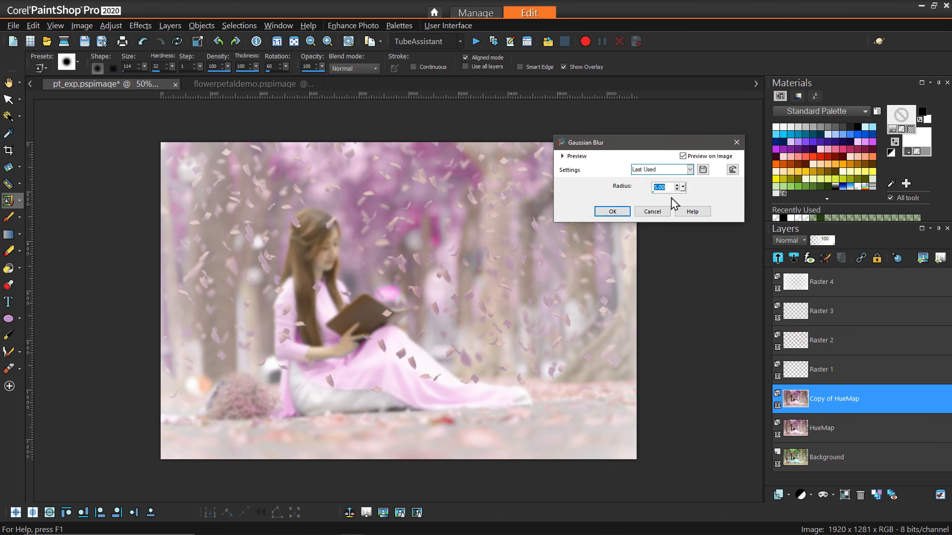
left_click(610, 212)
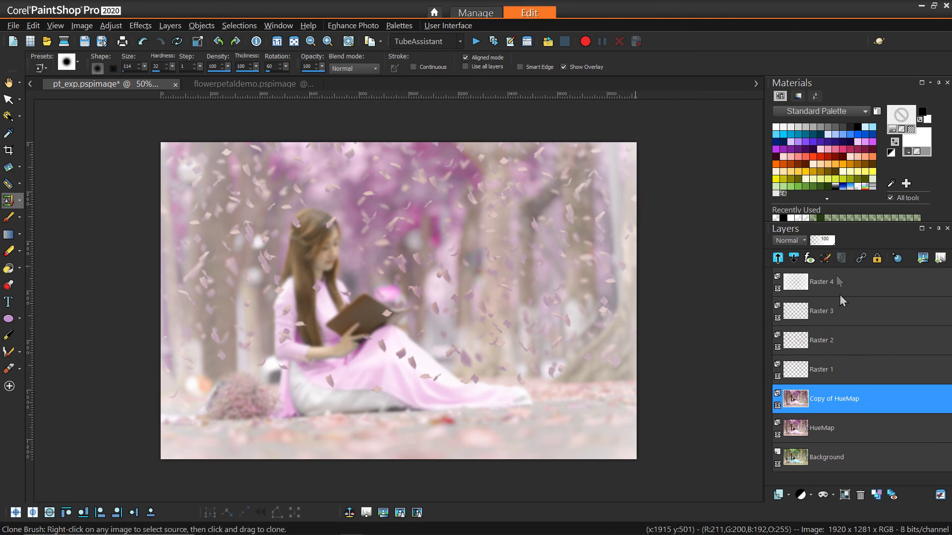
left_click_drag(819, 243, 823, 243)
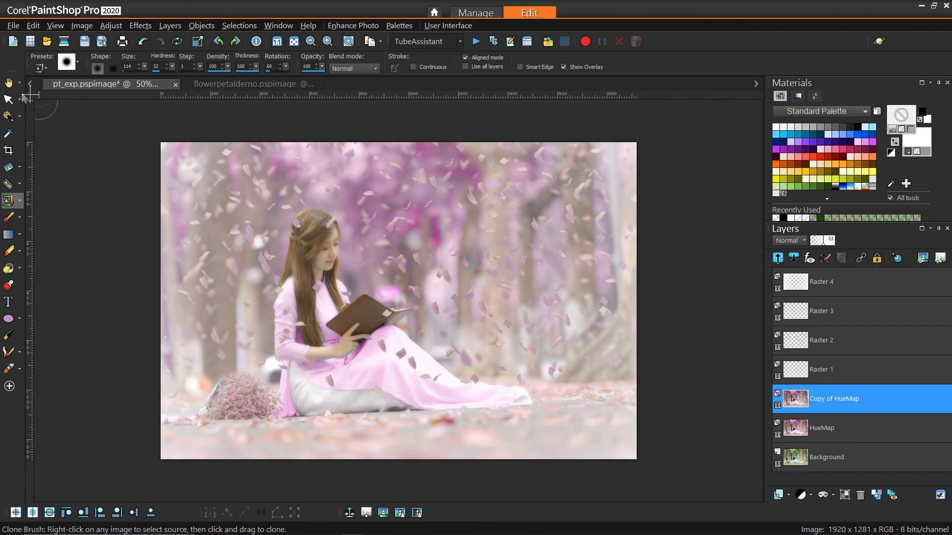
key("a")
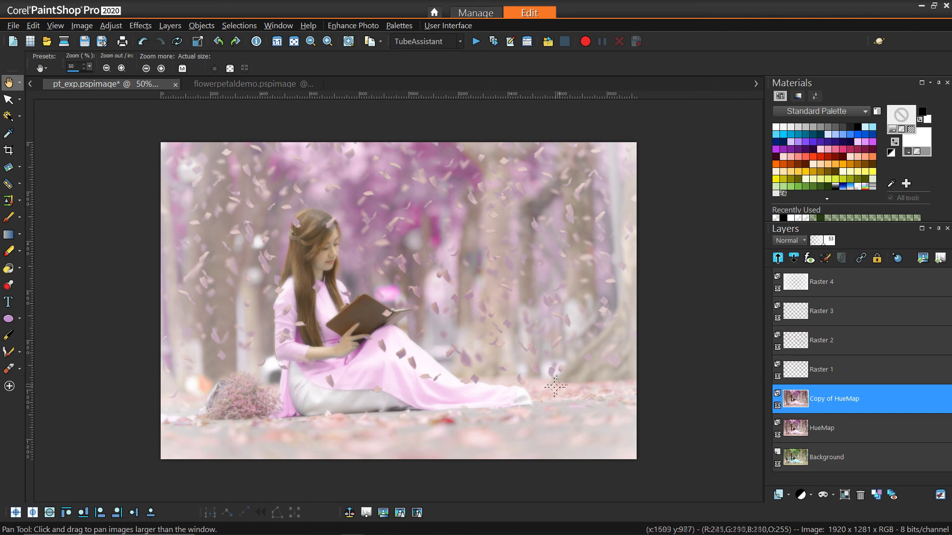
Step: Add a Show All layer mask to the blurred HueMap copy
left_click(834, 495)
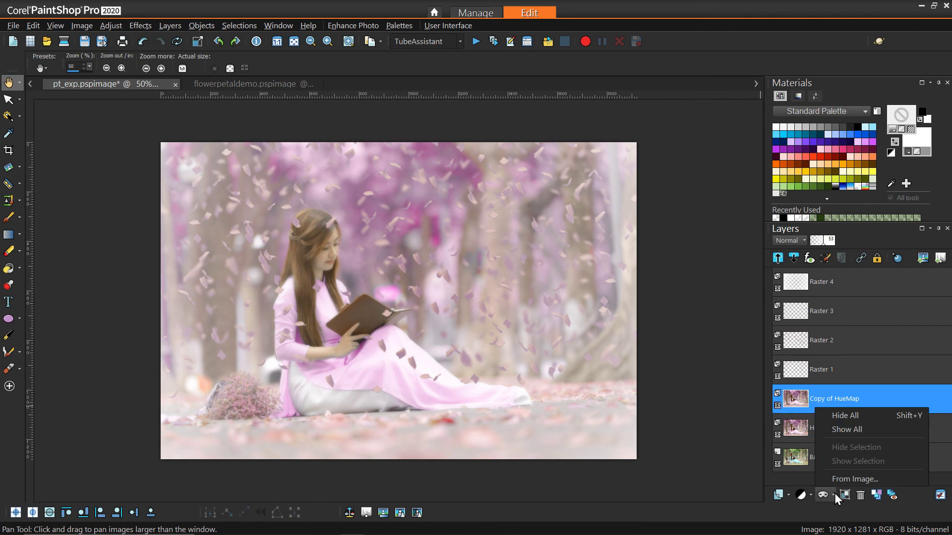
left_click(845, 429)
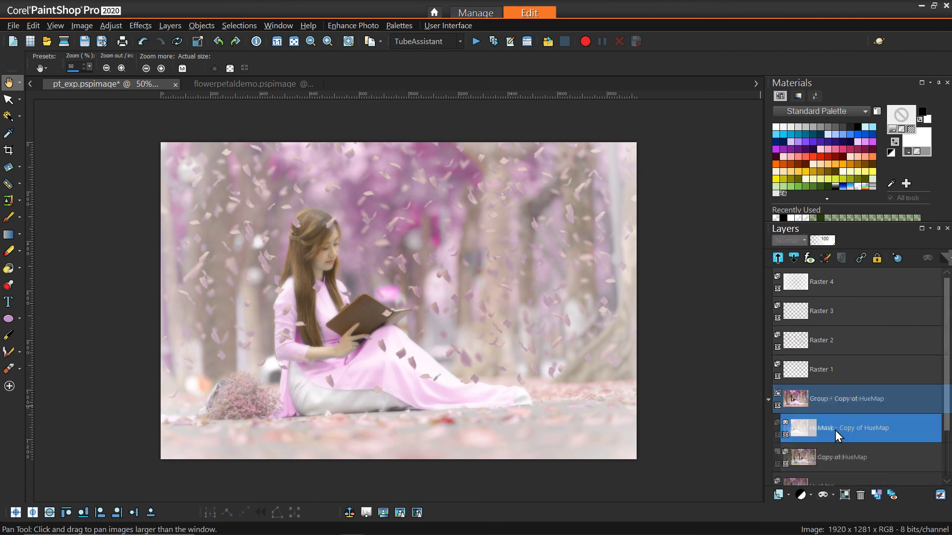
scroll(827, 393, "down", 2)
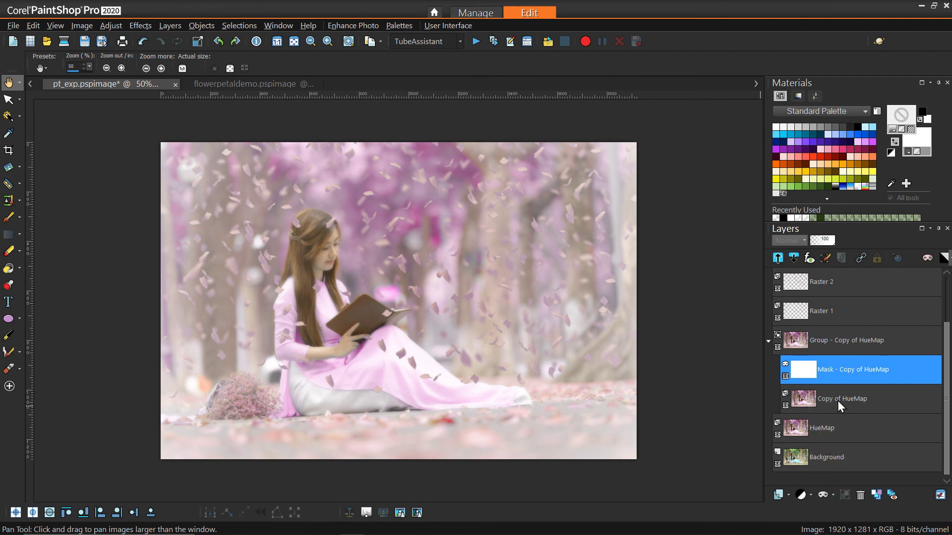
mouse_move(837, 404)
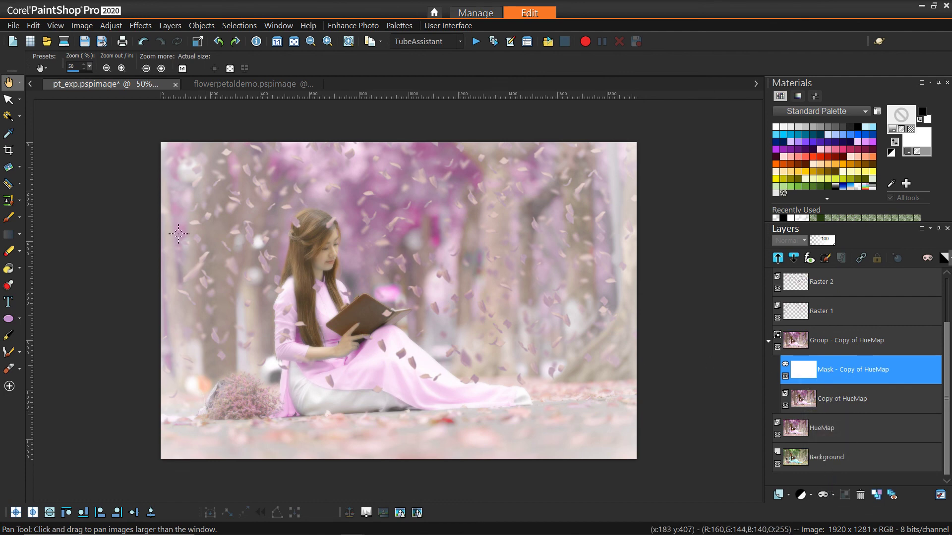
Step: Paint black on the mask over the woman's face and the book's top edge
left_click(7, 218)
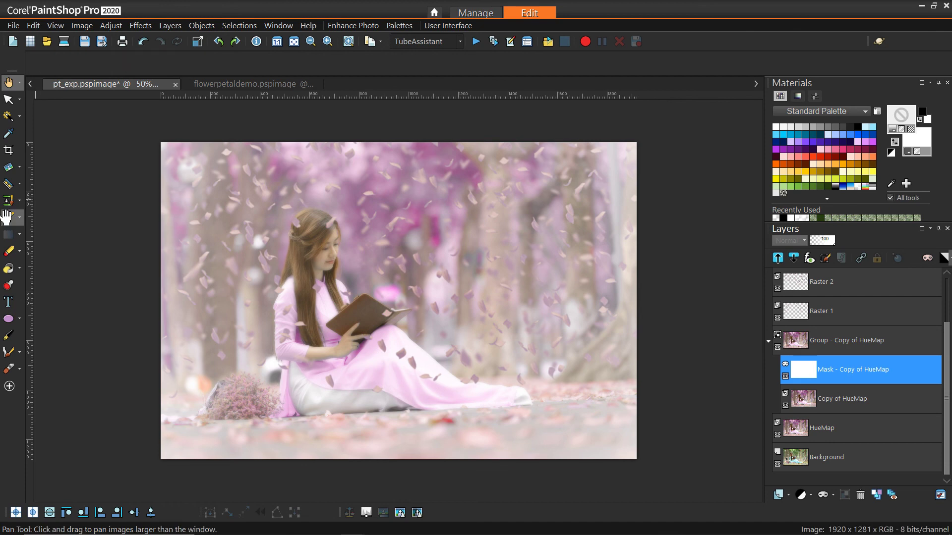
right_click(917, 109)
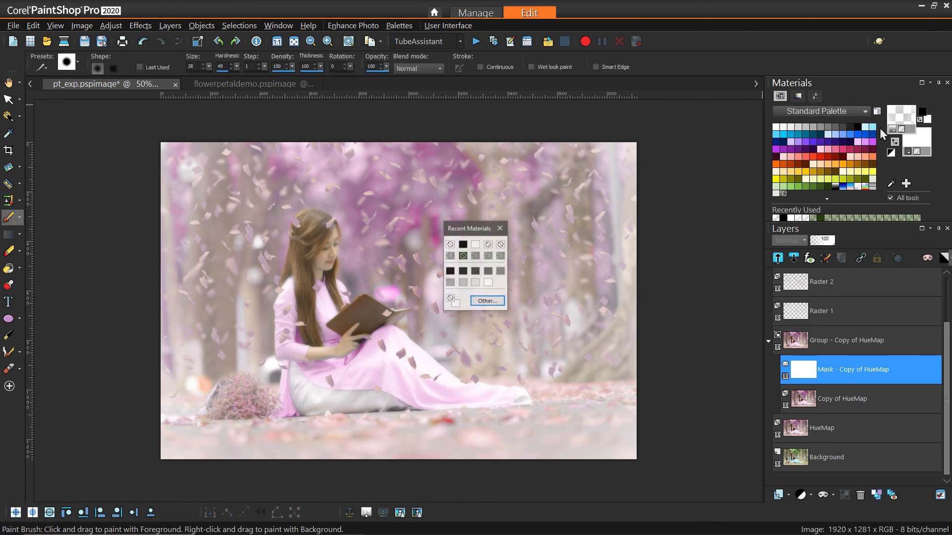
left_click(455, 247)
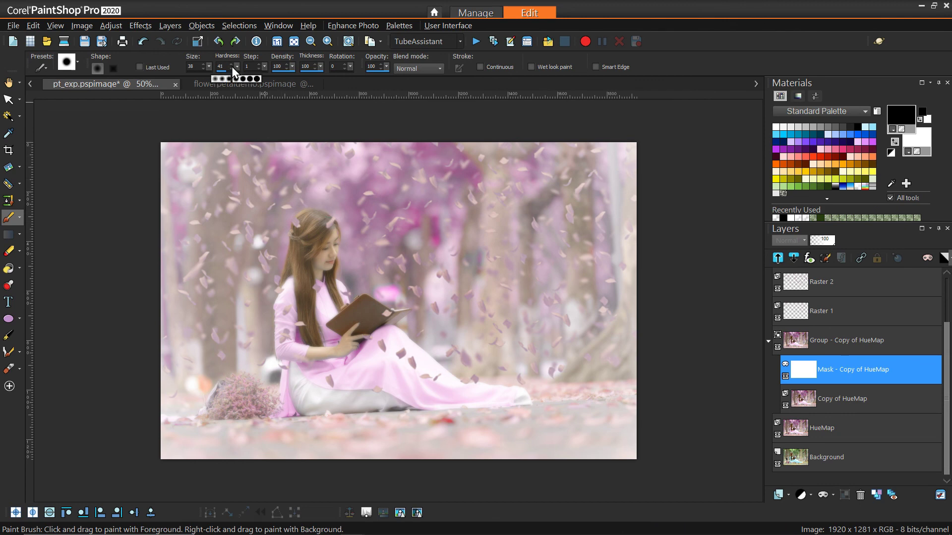
scroll(345, 228, "up", 2)
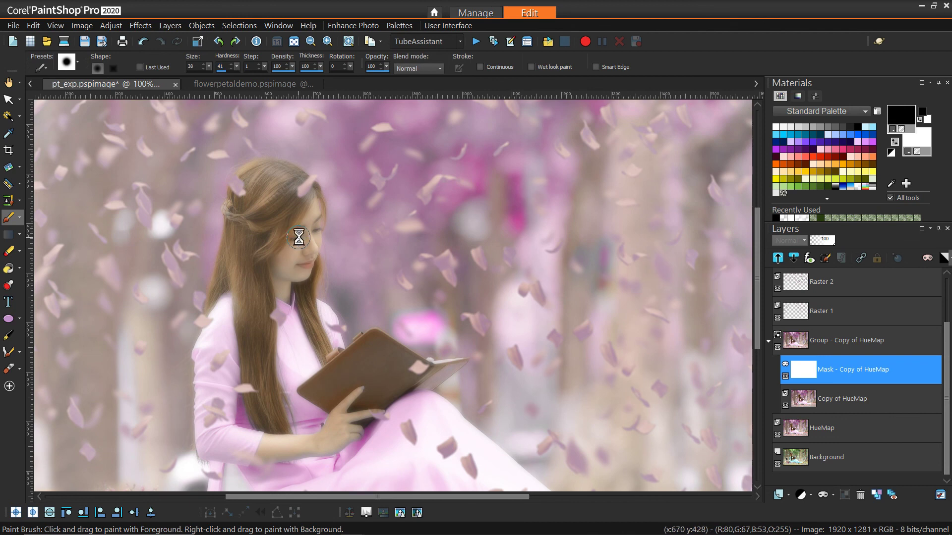
mouse_move(316, 230)
left_mouse_down()
mouse_move(307, 272)
mouse_move(304, 265)
mouse_move(268, 295)
mouse_move(249, 342)
mouse_move(314, 273)
mouse_move(304, 225)
mouse_move(288, 268)
mouse_move(247, 214)
left_mouse_up()
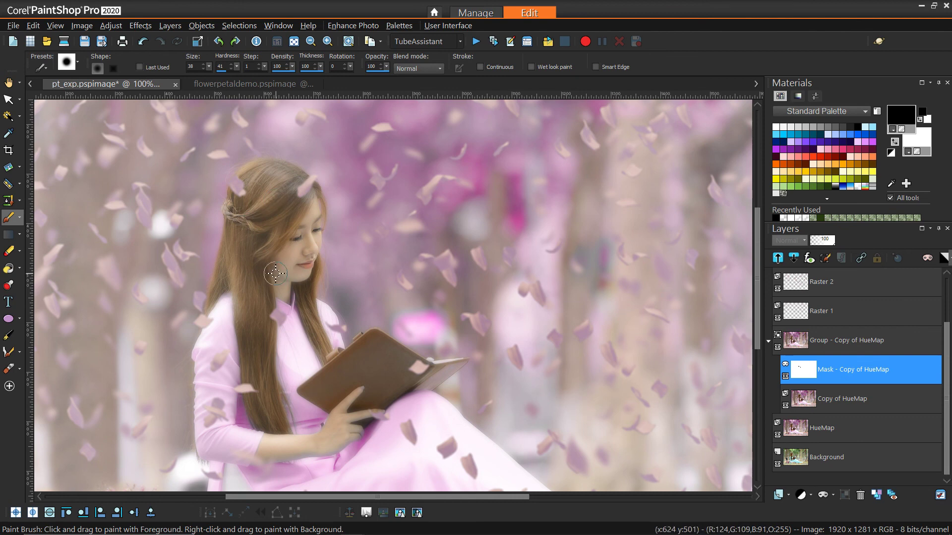
mouse_move(302, 381)
left_mouse_down()
mouse_move(371, 330)
mouse_move(363, 339)
mouse_move(386, 329)
mouse_move(420, 356)
mouse_move(469, 353)
mouse_move(394, 367)
mouse_move(356, 352)
mouse_move(304, 392)
mouse_move(367, 390)
mouse_move(360, 383)
mouse_move(383, 346)
mouse_move(373, 329)
mouse_move(315, 351)
mouse_move(340, 359)
mouse_move(389, 340)
mouse_move(381, 358)
left_mouse_up()
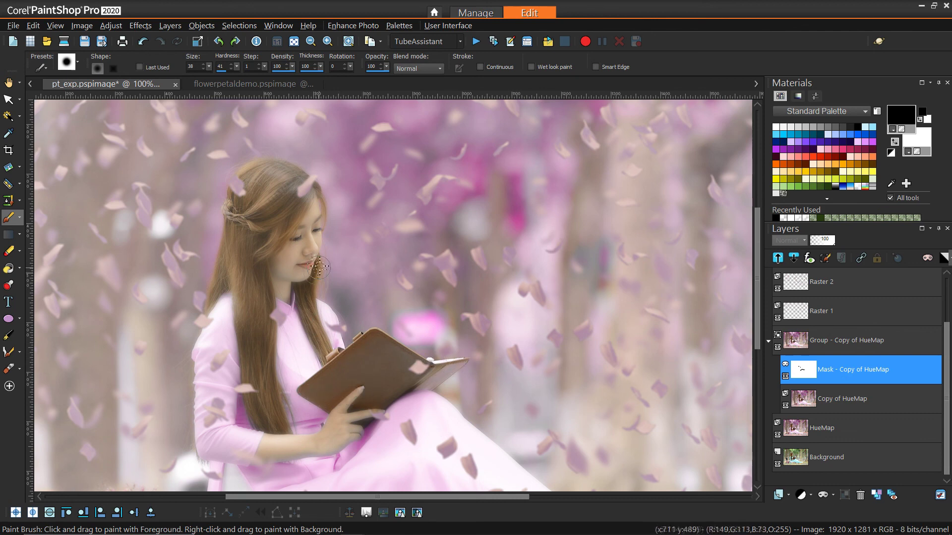
scroll(339, 305, "down", 2)
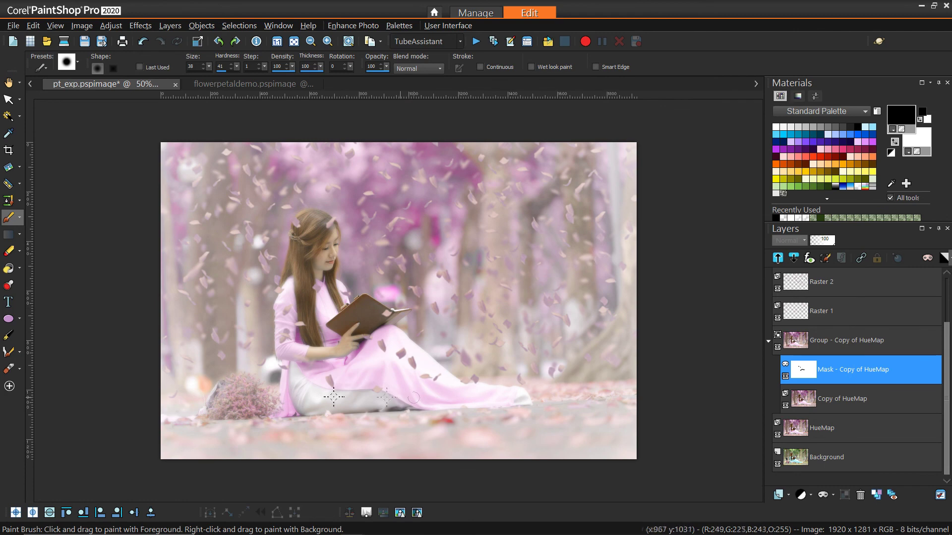